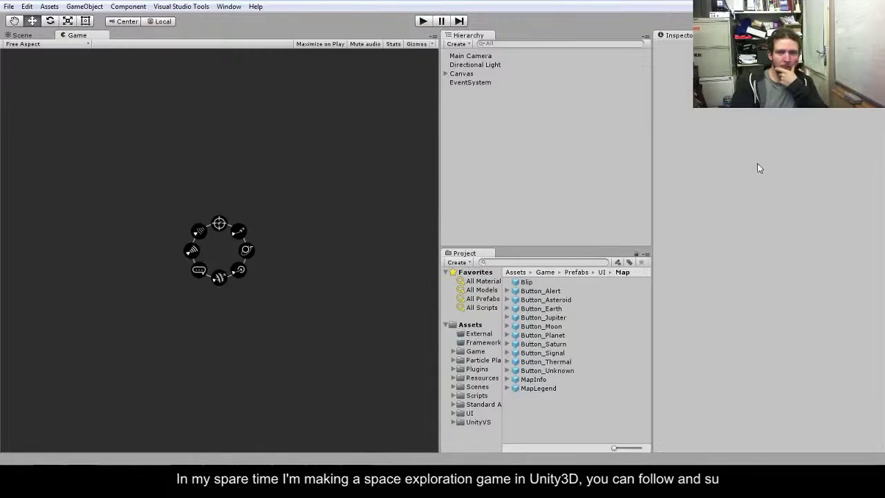
- Inspect RadialMenu's Panel and its Button_target, Button_warp, Button_a_sensors and Button_p_sensors settings
left_click(474, 100)
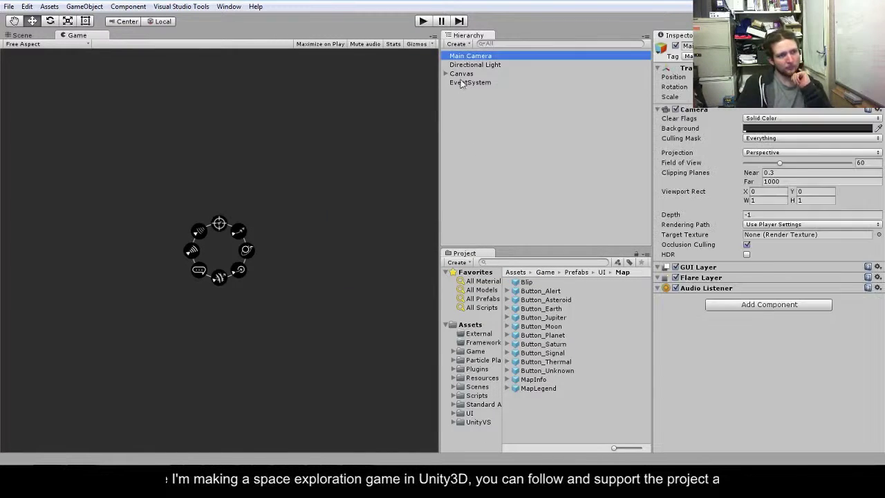
key("Down")
key("Down")
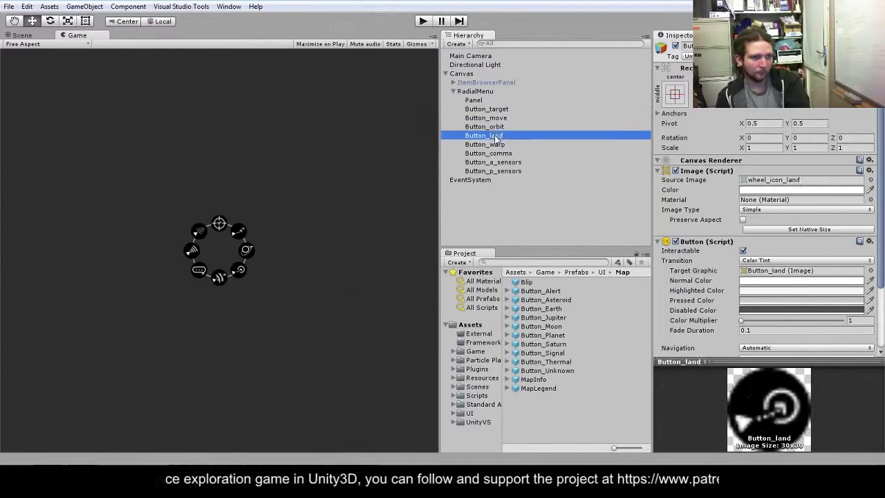
key("Down")
left_click(486, 108)
left_click(484, 143)
left_click(493, 162)
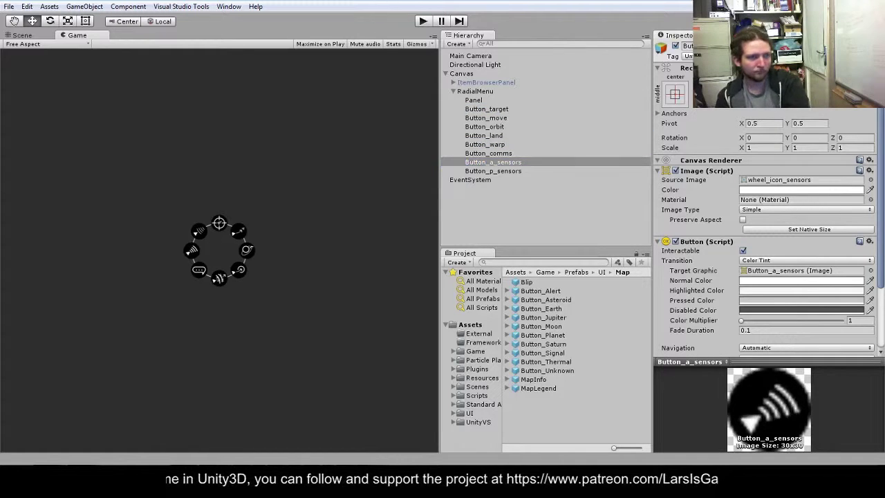
left_click(493, 171)
key("Up")
key("Up")
key("Up")
key("Up")
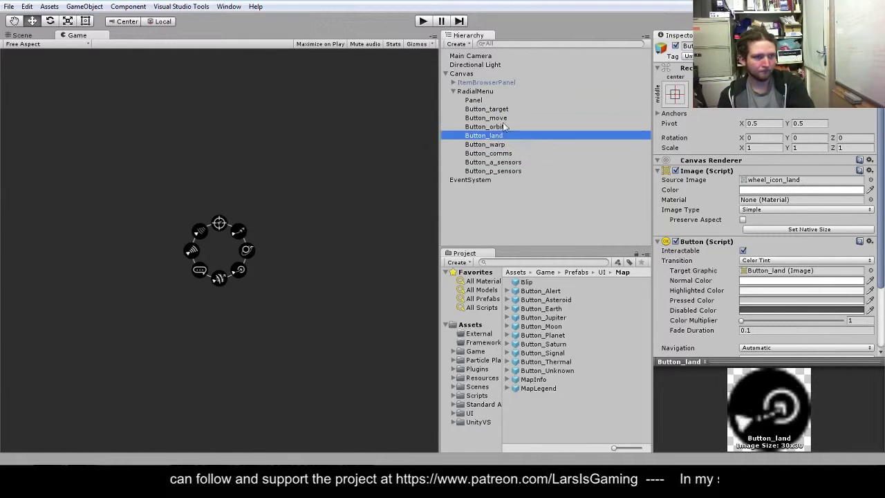
key("Up")
key("Up")
key("Up")
key("Up")
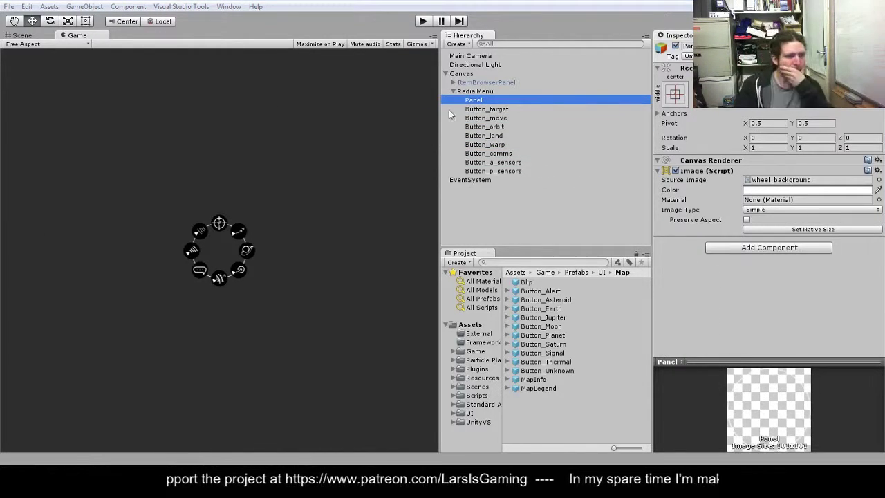
- Save RadialMenu as a prefab in the Assets/UI/FlightMode folder
left_click(470, 412)
double_click(539, 291)
left_click_drag(475, 91, 540, 400)
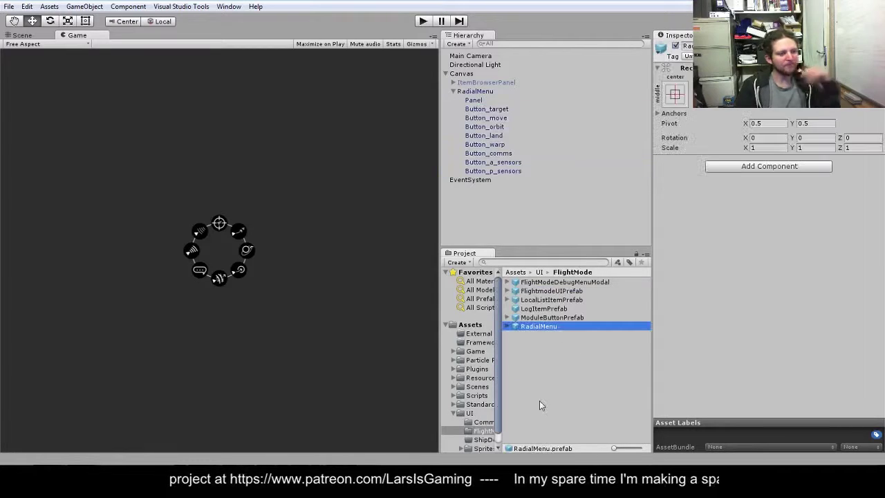
- Create a C# script named RadialMenuControler and attach it to RadialMenu as a component
right_click(561, 370)
left_click(727, 178)
type("RadialMenuControler")
key("Return")
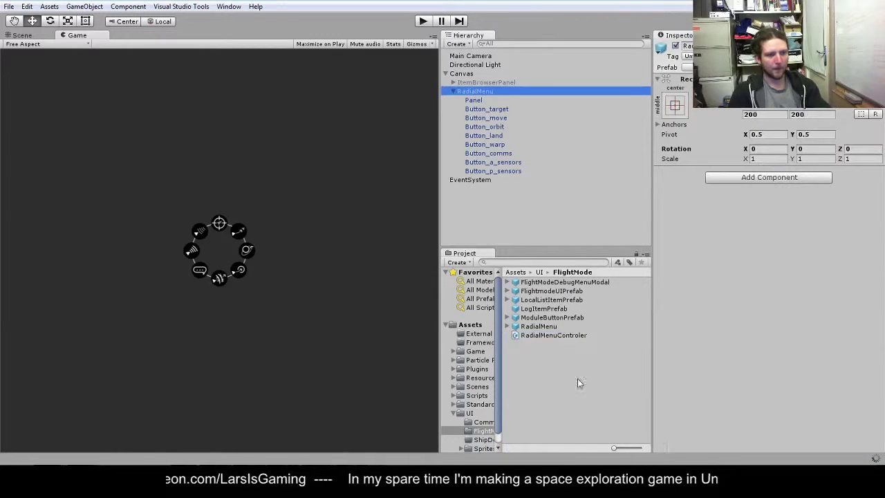
left_click(769, 177)
left_click(747, 208)
left_click(788, 179)
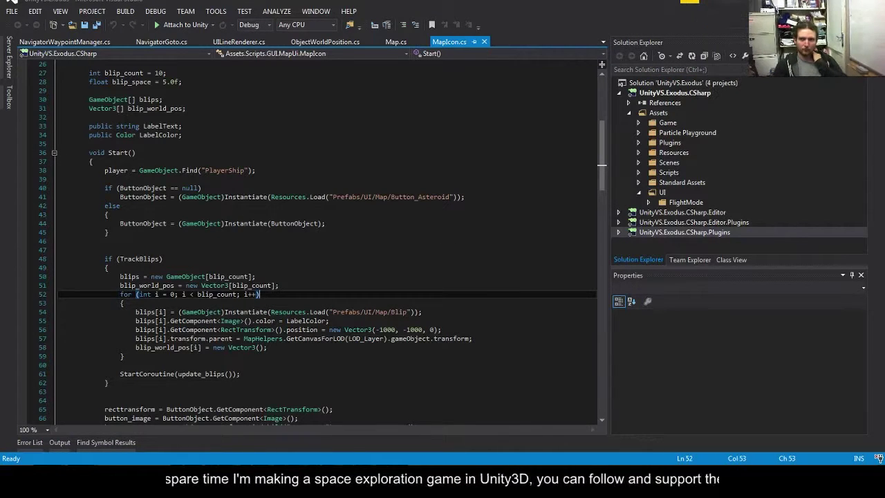
- Bring up RadialMenuControler.cs in Visual Studio with a public bool Target field
key("alt+Tab")
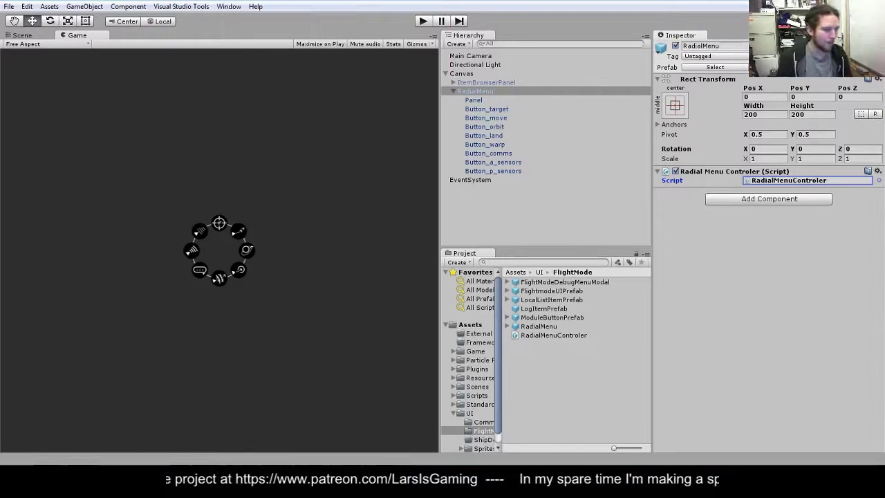
key("alt+Tab")
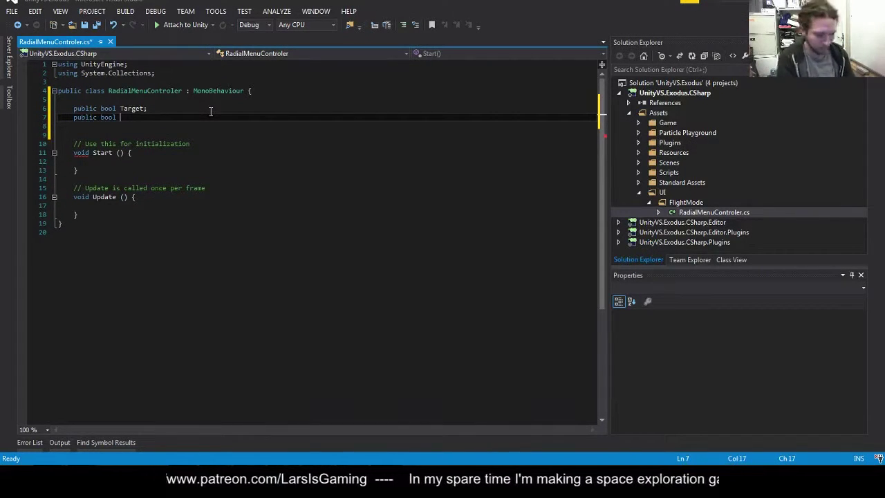
- Declare public bools Move, Orbit, Land, Warp, Comms and ActiveSensors
type("Move;")
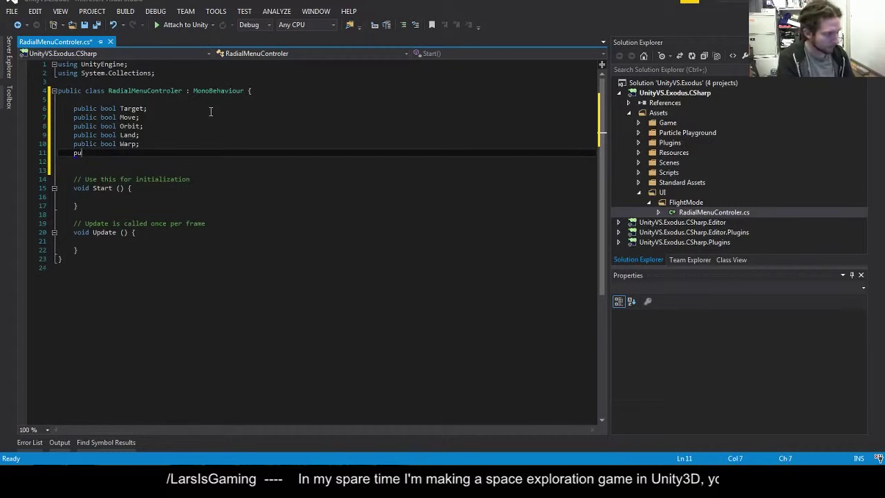
type(" public bool Orbit; public bool Land; public bool Warp; public bool Comms; public bool")
key("ctrl+Left")
type("Active")
key("End")
key("Return")
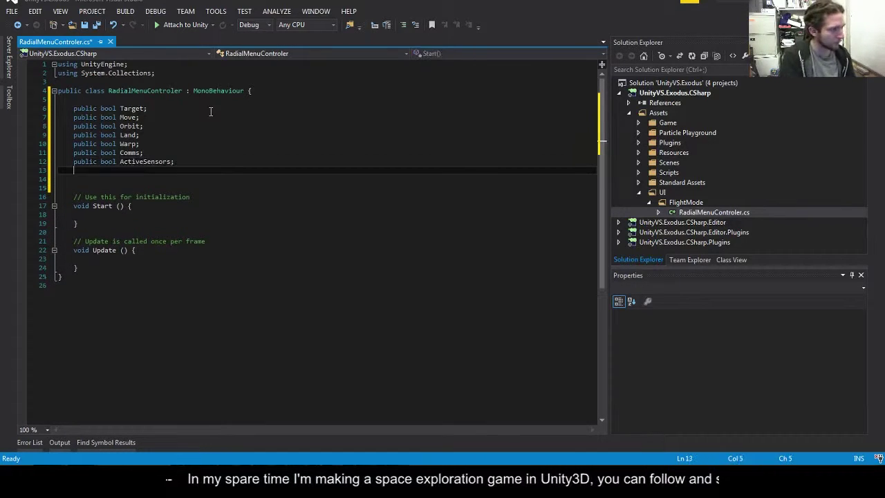
- Rename Update to FixedUpdate, add using UnityEngine.UI, private Button fields, and false defaults
key("Down")
key("Down")
key("Down")
type("Fixed")
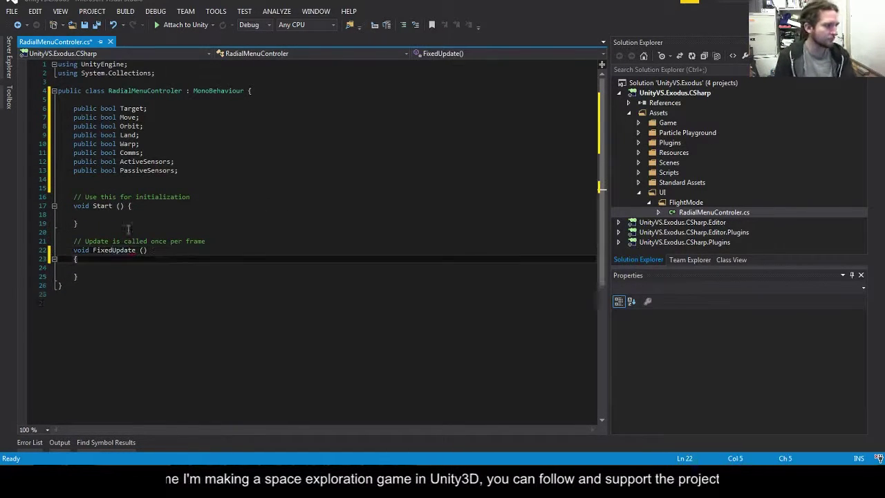
type("privateusing UnityEngine.UI;  Button target_btn;")
key("ctrl+c")
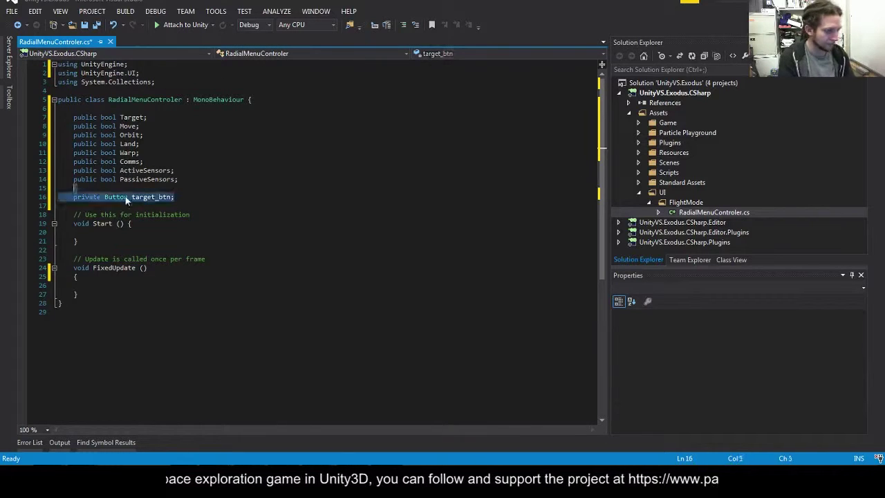
key("ctrl+v")
key("ctrl+v")
key("ctrl+v")
type("moveorbit")
double_click(152, 232)
type("landwarp")
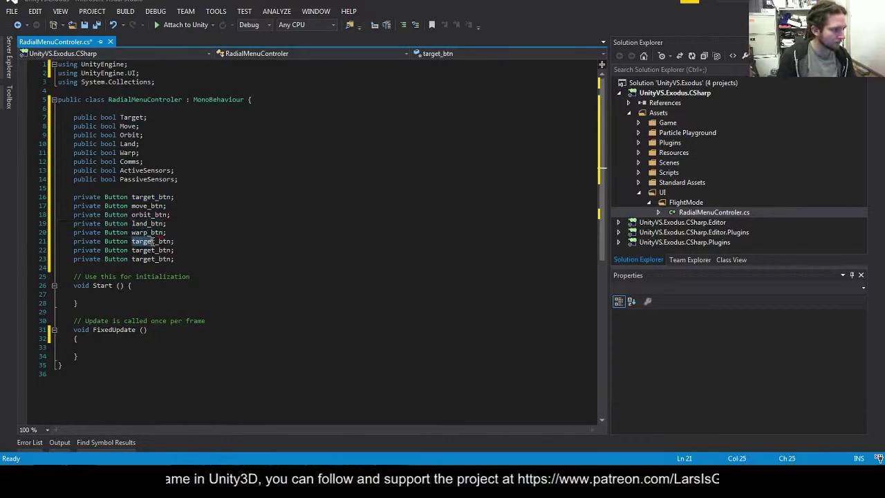
type("commsactive_sensorsa_sensorsp_sensors = false")
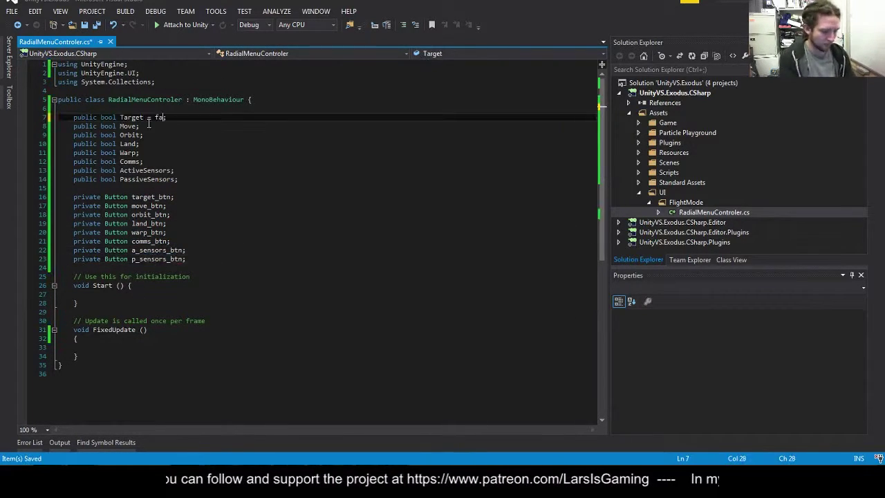
type(" = false")
key("ctrl+s")
- Add an update_buttons_enable method with 'target_btn.enabled = Target;' copied for all eight buttons
key("Return")
left_click(130, 360)
key("Return")
key("Return")
type("private bool update_button_enable(")
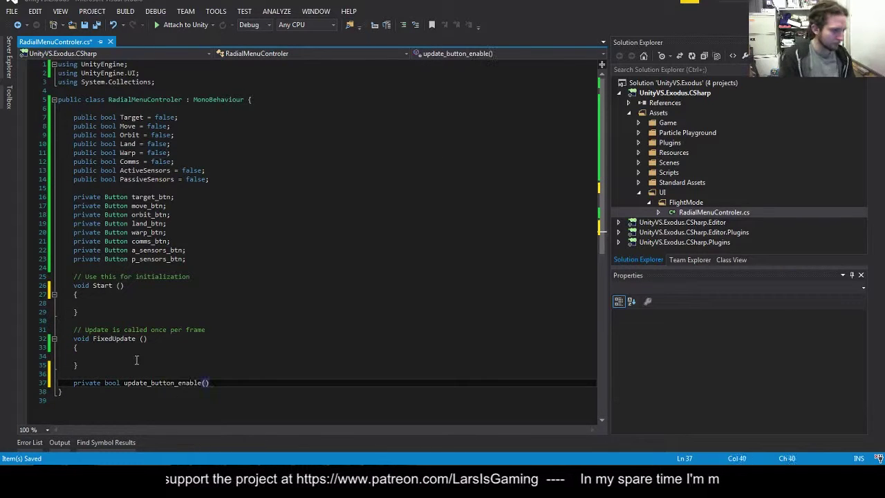
left_click(177, 383)
type("s")
key("End")
key("Return")
scroll(245, 371, "down", 1)
type("target_btn.enabled = ")
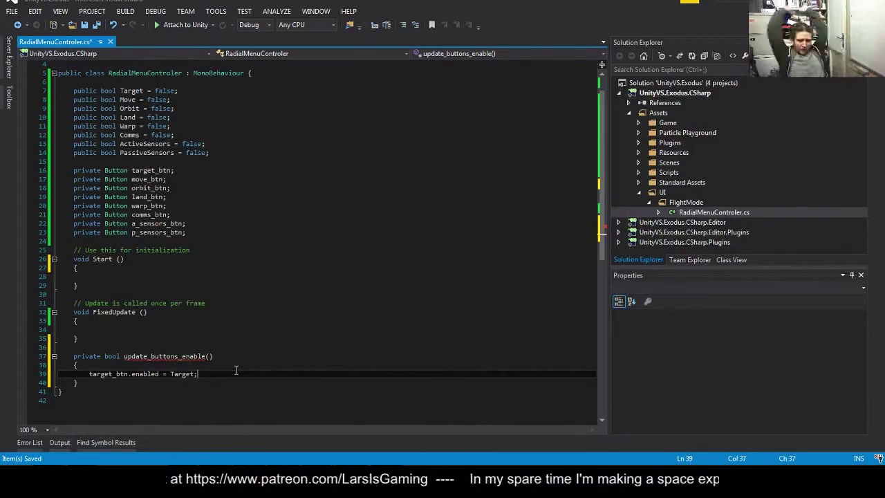
type("Target;")
key("ctrl+c")
key("ctrl+v")
key("ctrl+v")
key("ctrl+v")
- Make update_buttons_enable void and map each copied line to move, comms, Move, Land, PassiveSensors
double_click(112, 305)
type("voidmove")
left_click(138, 146)
double_click(95, 365)
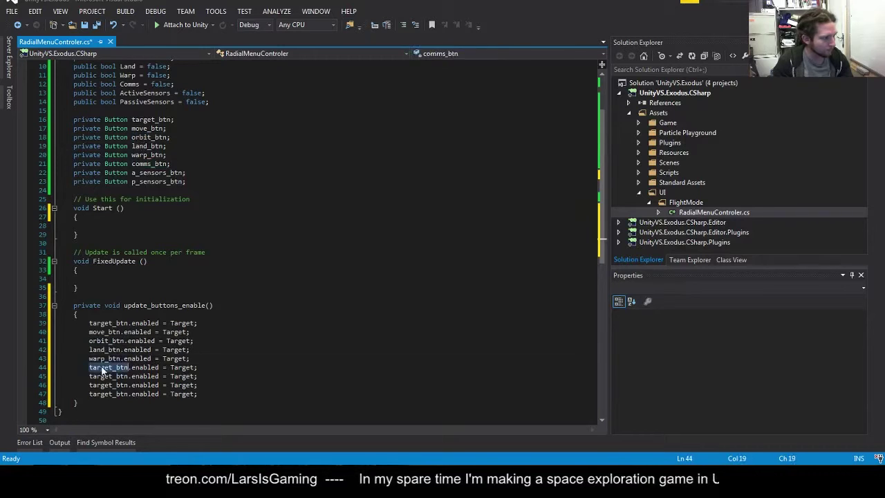
type("comms")
scroll(217, 389, "up", 1)
double_click(184, 360)
type("Move")
double_click(173, 375)
type("Land")
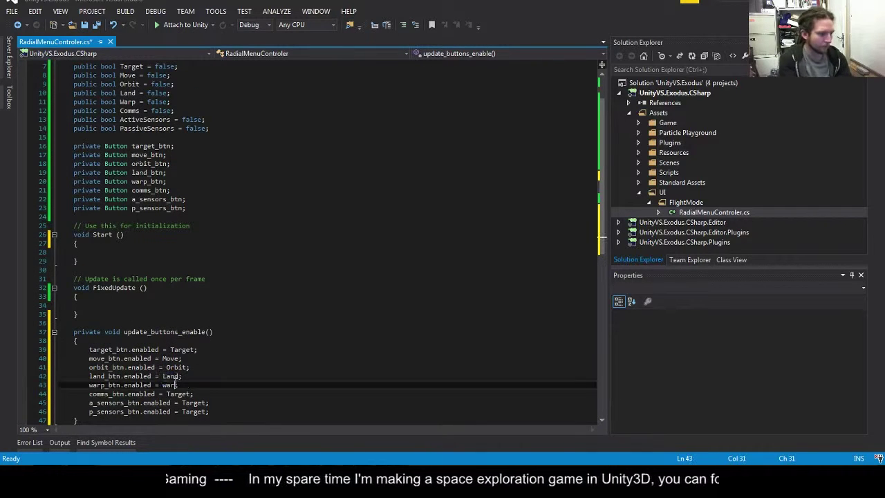
double_click(194, 412)
type("PassiveSensors")
left_click(158, 305)
key("ctrl+s")
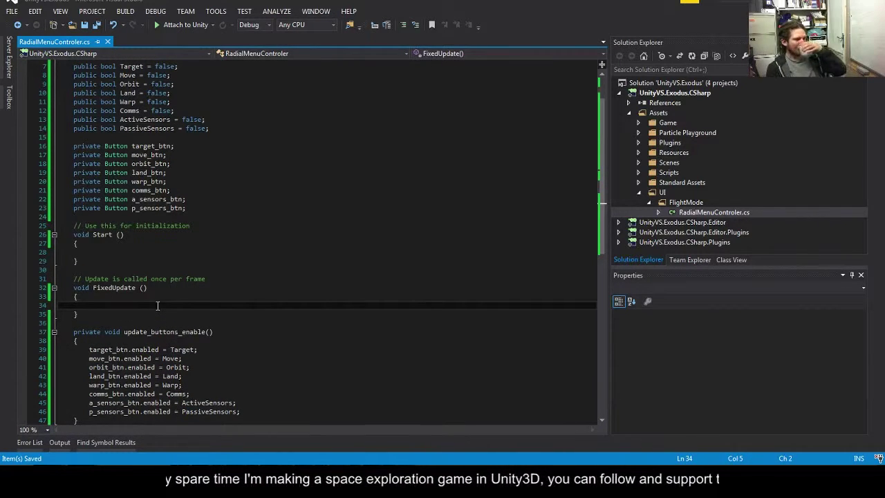
- Start a public Color field declaration below the Button fields
left_click(157, 217)
key("Return")
key("Return")
key("Up")
type("public")
key("BackSpace")
key("BackSpace")
key("BackSpace")
- Set Color to Color.white and add GetComponent<Button>() lookups in Start for move, a_sensors, p_sensors
type("Color Color = Color.white;")
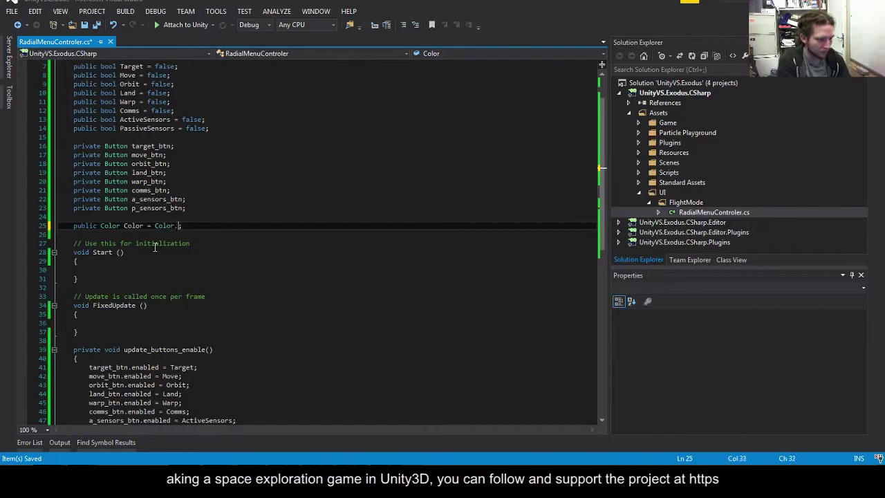
left_click(147, 268)
type("t")
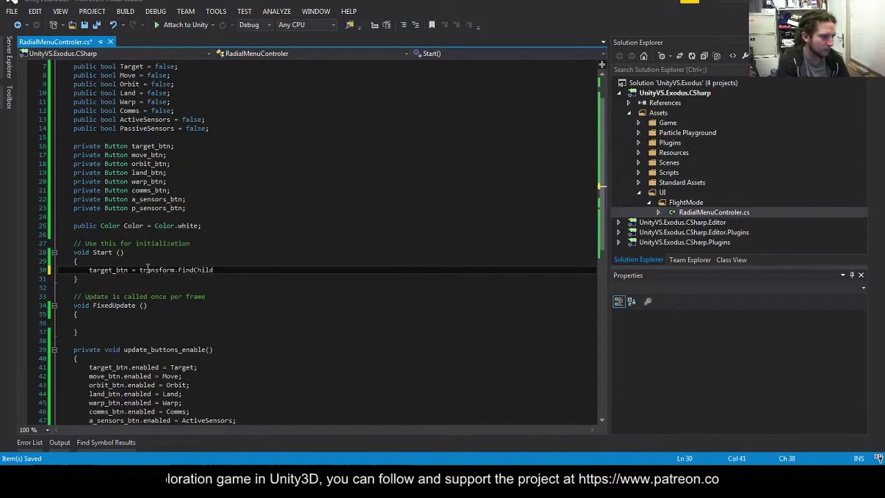
type("<Button>();")
key("ctrl+c")
key("ctrl+v")
key("ctrl+v")
key("ctrl+v")
double_click(96, 278)
type("move")
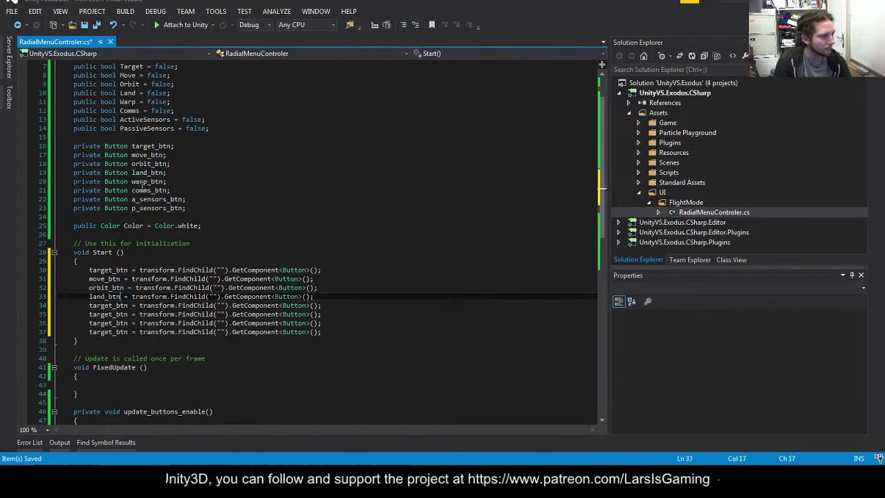
type("a_sensorsp_sensors")
key("alt+Tab")
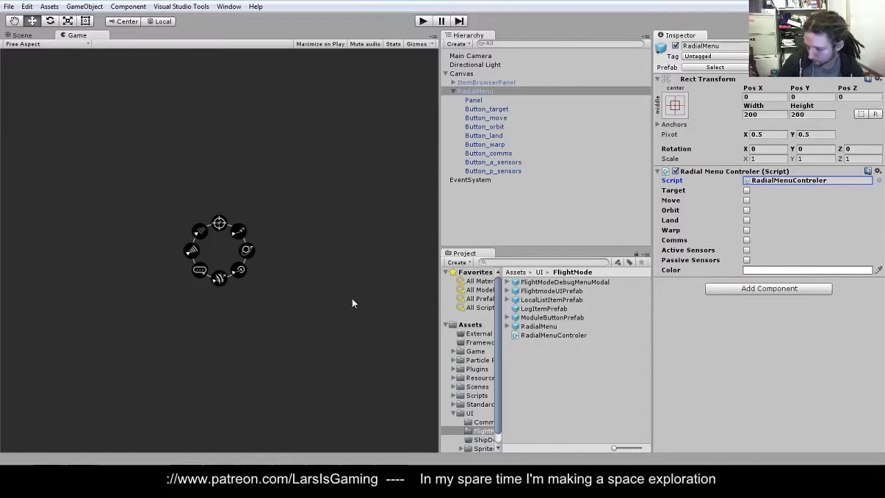
- Fill in each button's FindChild name: Button_target, move, orbit, land, sensors and p_sensors
key("alt+Tab")
type("Button_target")
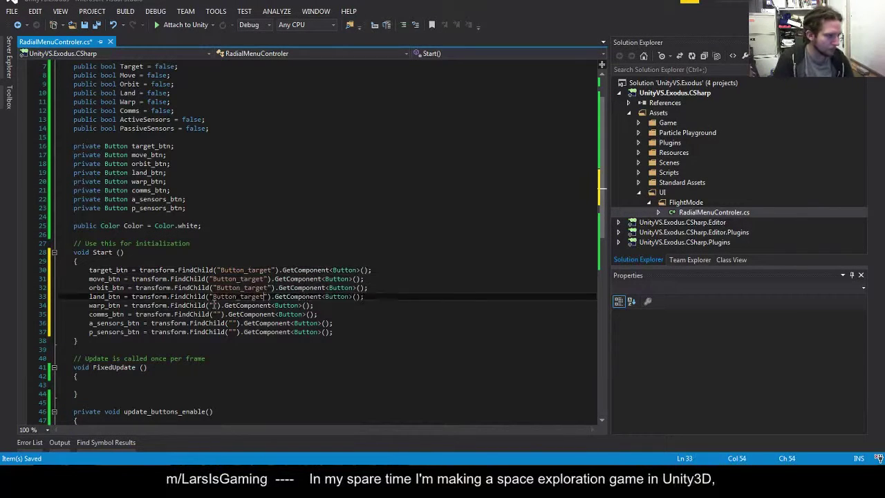
double_click(260, 279)
type("move")
double_click(252, 287)
type("orbit")
double_click(252, 295)
type("land")
double_click(247, 305)
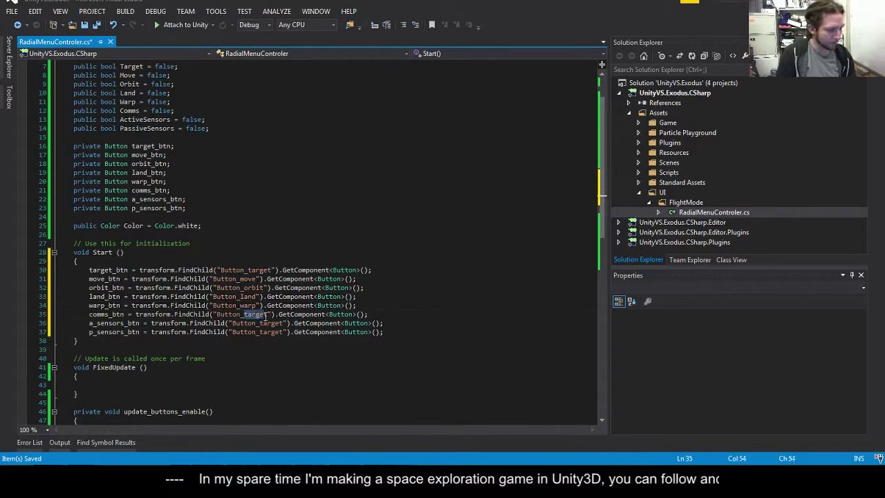
type("nsors")
double_click(261, 332)
type("p_sensors")
- Duplicate update_buttons_enable as a colour function and comment out its copied lines
scroll(298, 305, "down", 3)
left_click(297, 306)
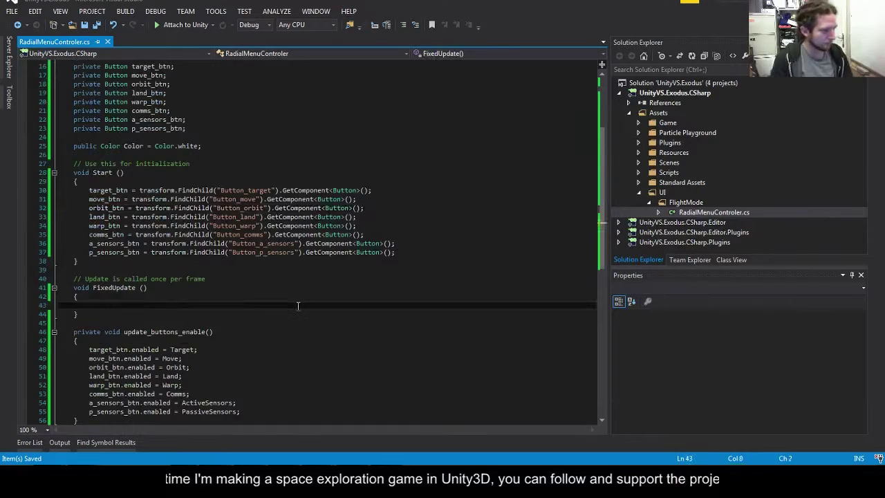
type("update_buttons_enable();")
key("ctrl+c")
key("ctrl+v")
double_click(193, 278)
type("color")
double_click(136, 296)
type("col")
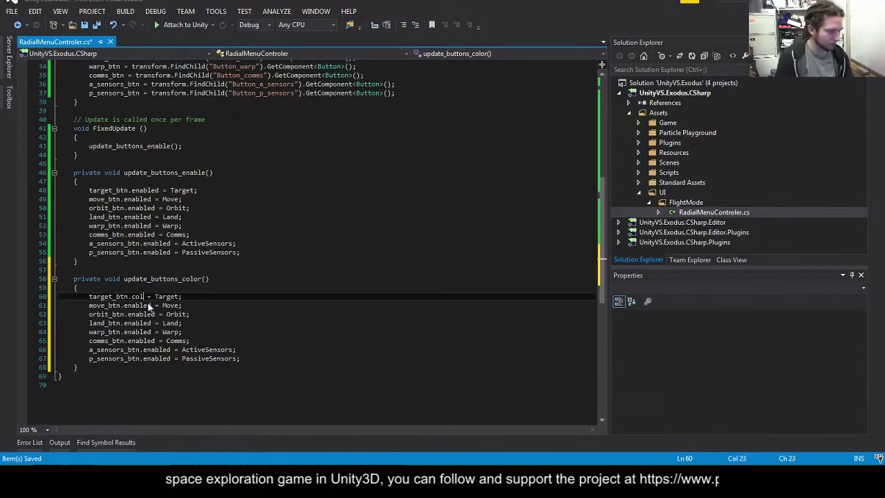
left_click_drag(88, 296, 240, 359)
key("ctrl+k")
key("ctrl+c")
- Inspect Button_target's colour settings in the Unity inspector
key("alt+Tab")
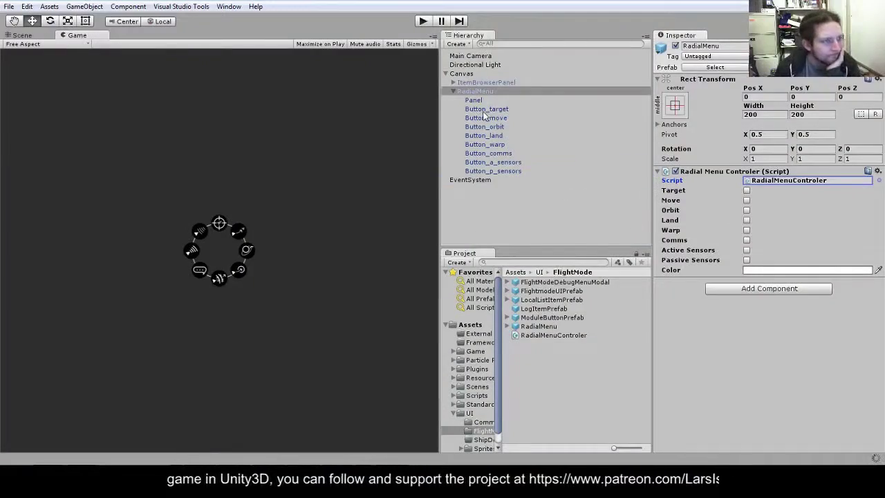
left_click(486, 109)
scroll(715, 258, "down", 2)
key("alt+Tab")
- Uncomment the target button line, change its value to Color, and save
left_click(131, 296)
key("ctrl+k")
key("ctrl+u")
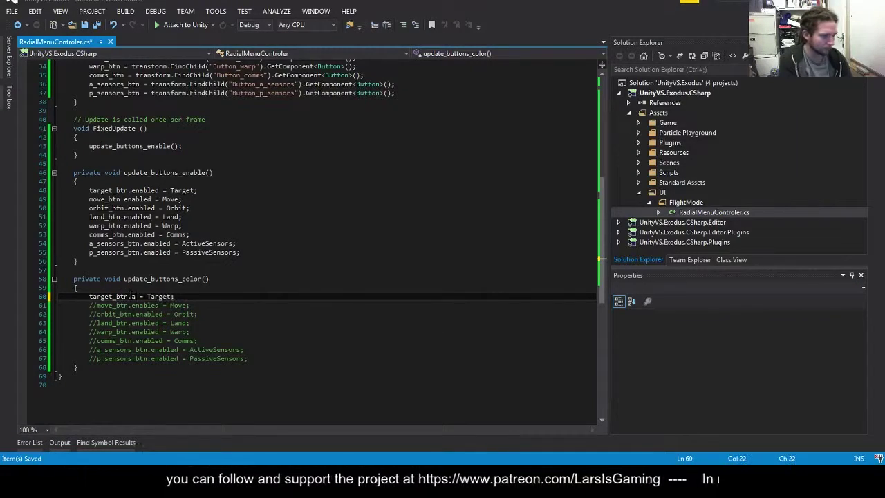
double_click(224, 296)
type("Color")
scroll(277, 208, "up", 5)
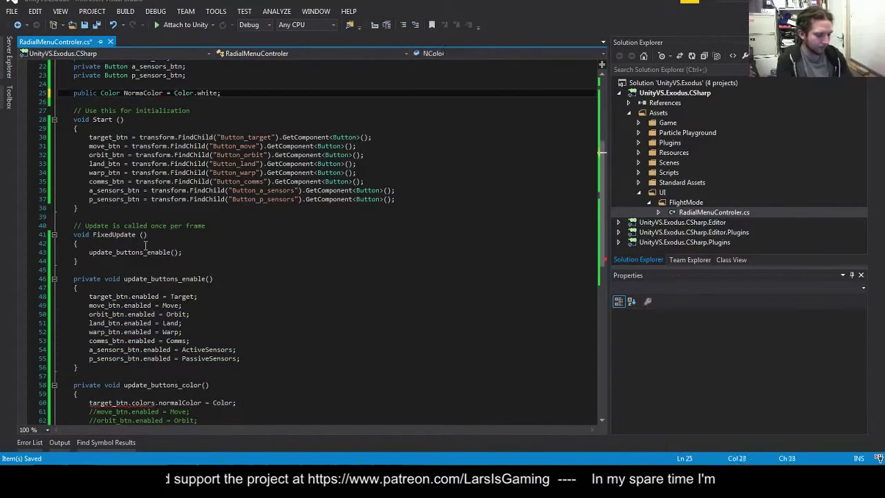
key("ctrl+v")
key("ctrl+s")
- Assign NormalColor and target_btn.colors.highlightedColor = HighlightColor in the colour function
scroll(223, 335, "down", 5)
type("NormalColor")
key("Return")
type("target_btn.colors.highlightedColor = HighlightColor;")
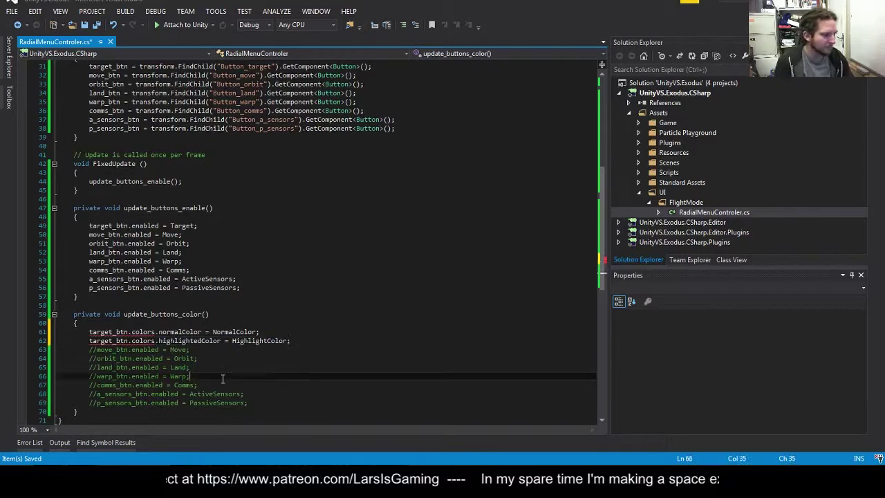
scroll(222, 335, "down", 3)
- Comment out the two direct colour assignment lines and save the script
left_click_drag(89, 304, 298, 314)
key("ctrl+k")
key("ctrl+c")
key("Up")
key("End")
key("Return")
type("target_btn_col")
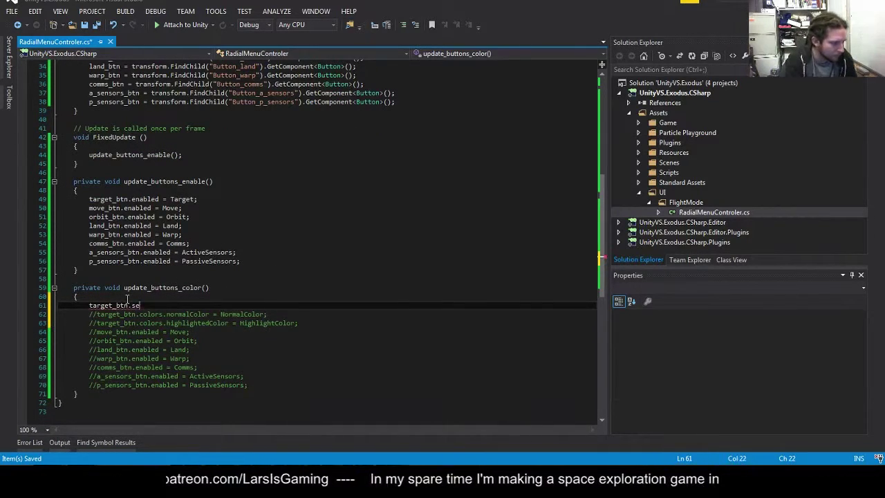
key("ctrl+BackSpace")
key("ctrl+s")
- Run the scene in play mode twice to test the button colours
key("alt+Tab")
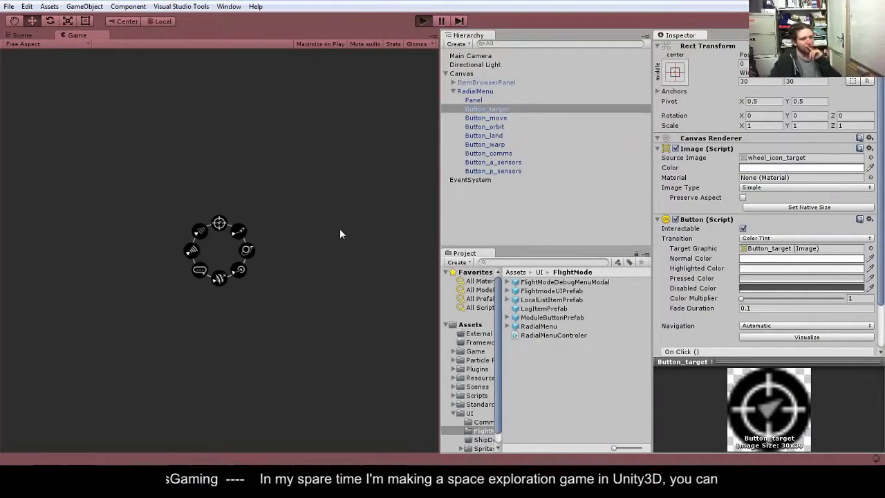
key("ctrl+p")
key("ctrl+p")
key("alt+Tab")
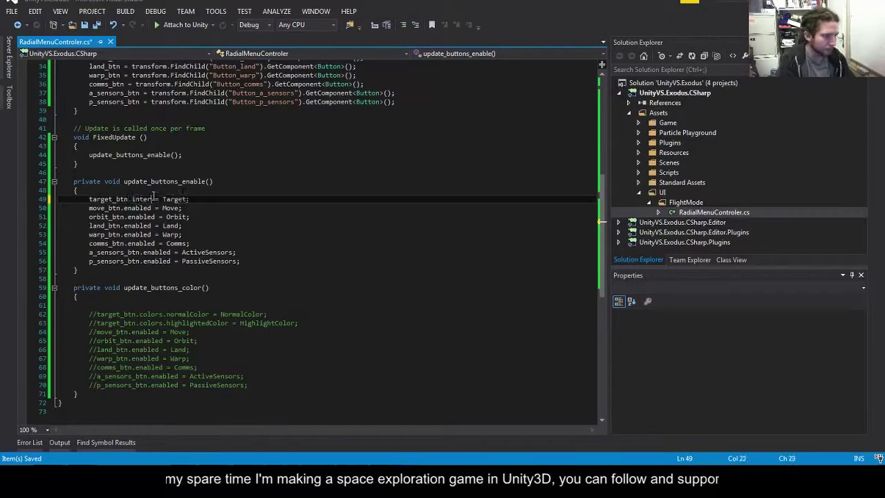
key("alt+Tab")
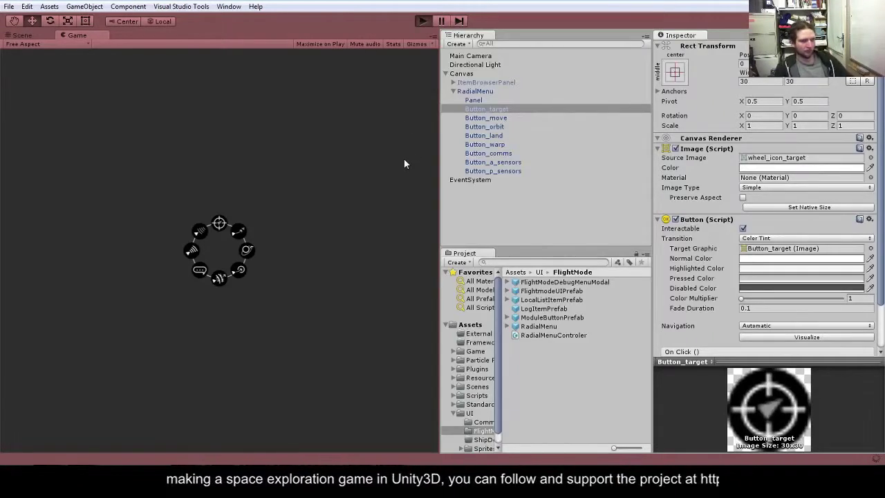
key("ctrl+p")
key("ctrl+p")
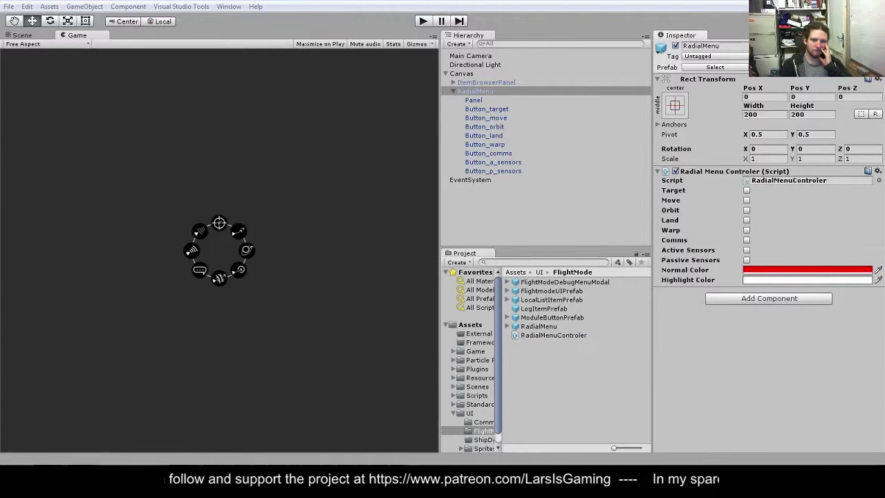
- Rename the colour function to update_button_color with a Button btn parameter
key("alt+Tab")
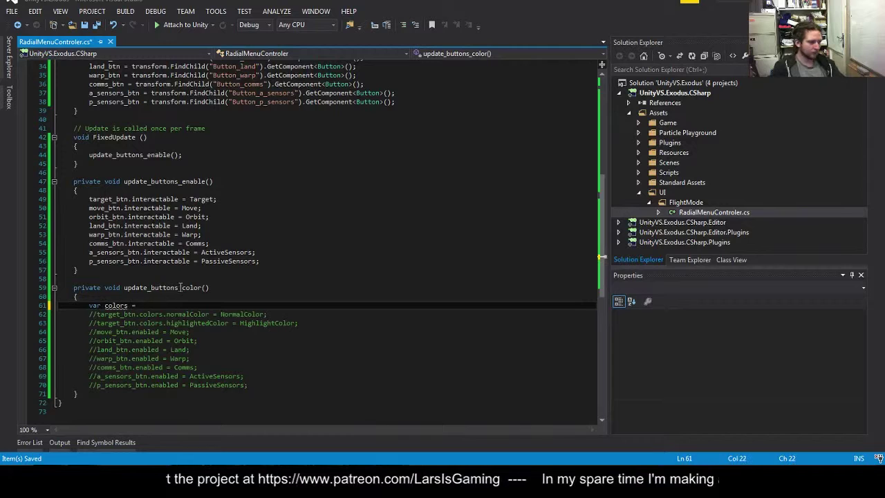
left_click(180, 287)
key("BackSpace")
key("End")
key("Left")
type("Button btn")
- Set colors.normalColor = NormalColor and highlightedColor = HighlightColor, then btn.colors = colors
left_click(181, 306)
type("b")
type("ors;")
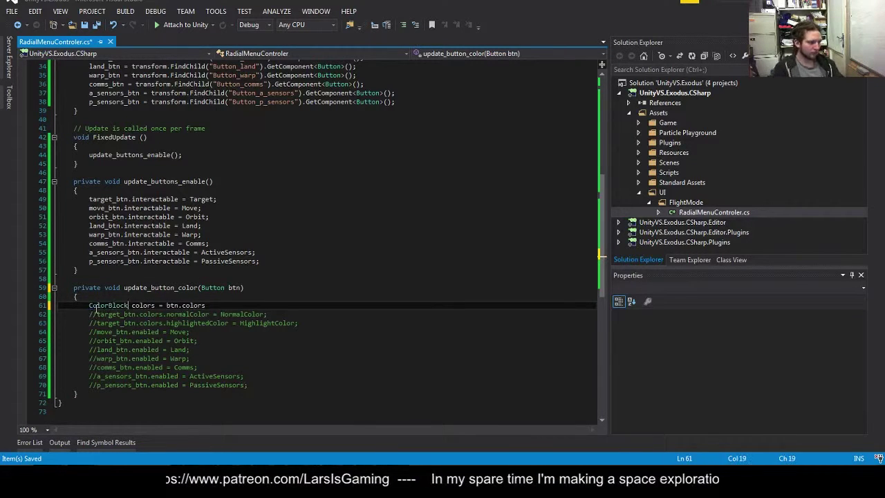
key("Return")
type("colors.normalColor = NormalColor;")
key("Return")
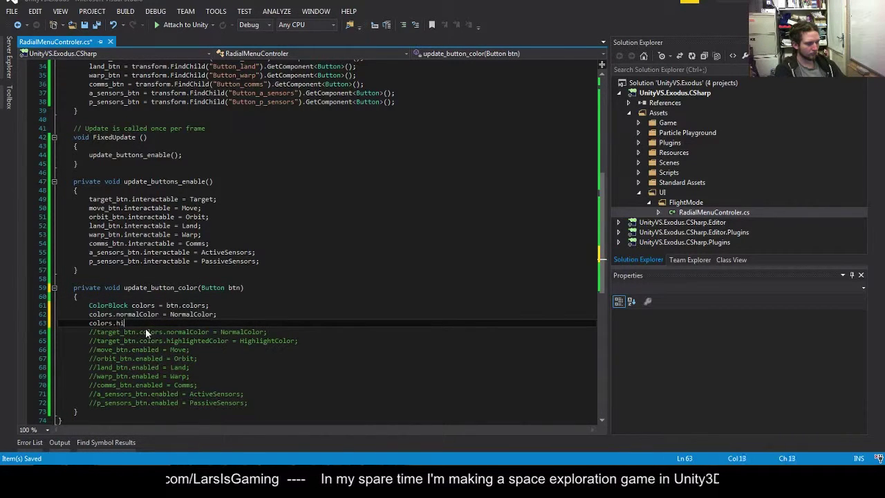
type("colors.highlightedColor = HighlightColor;")
key("Return")
key("Return")
type("btn.colors = colors;")
- Add an XML doc comment describing btn as 'The button to set the colors for.'
left_click(246, 247)
type("///")
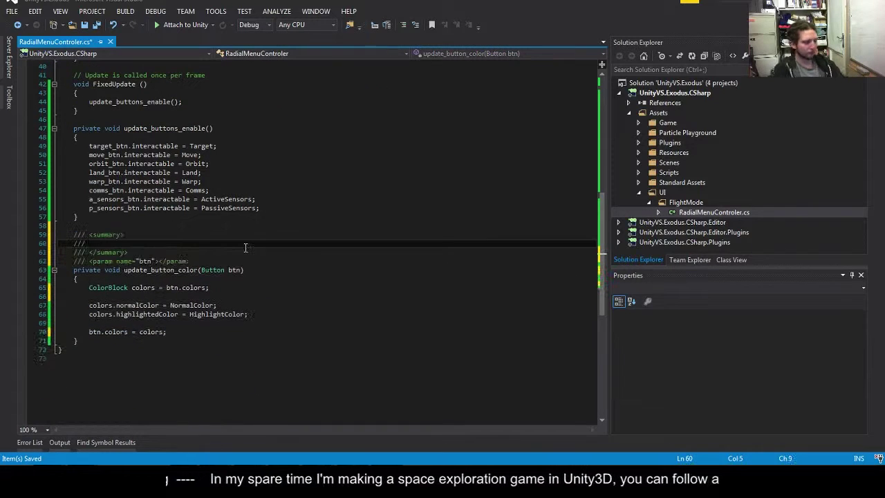
left_click(158, 261)
type("The button to set the colors for.")
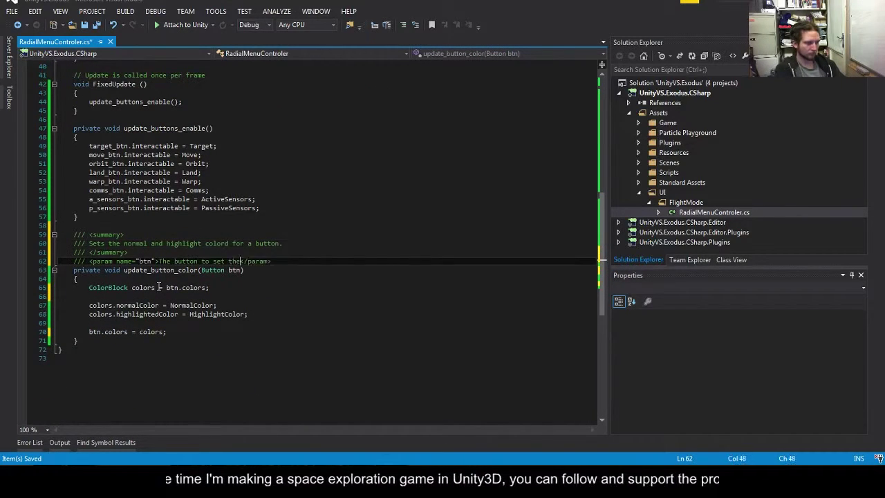
- Start a set_colors() function that calls update_button_color(target_btn)
left_click(147, 225)
key("Return")
key("Return")
key("Up")
type("p")
type("s()")
key("Return")
type("{")
key("Return")
type("targ")
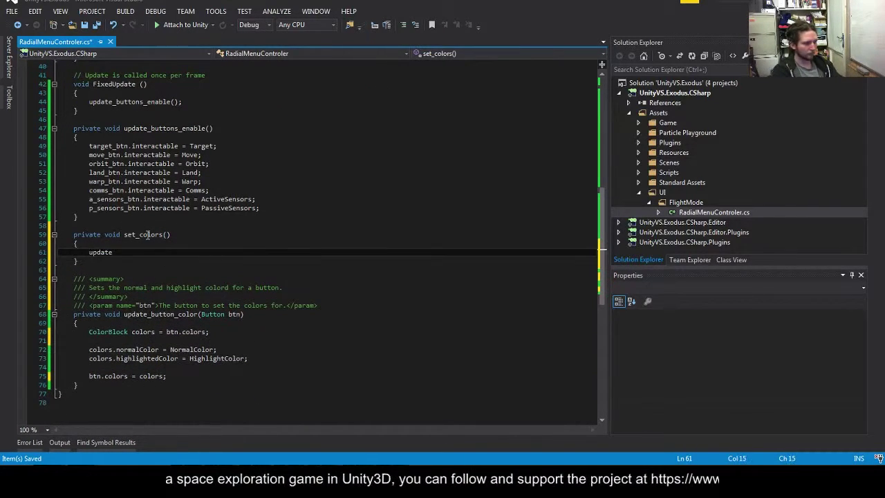
type("_button_color(target_btn);")
- Duplicate the update_button_color call for the move and warp buttons
key("ctrl+c")
key("ctrl+v")
key("ctrl+v")
key("ctrl+v")
double_click(175, 260)
type("move")
double_click(106, 163)
double_click(174, 288)
type("warp")
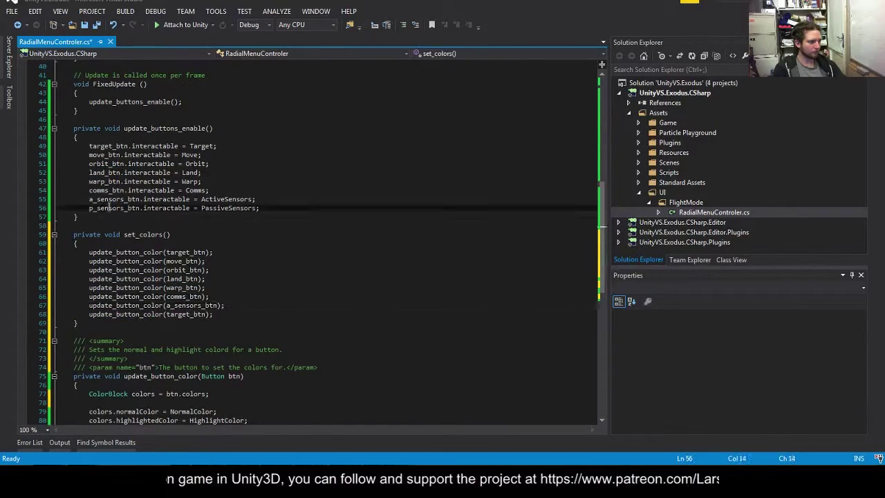
- Call set_colors() in FixedUpdate after update_buttons_enable and save the script
key("ctrl+s")
left_click(182, 102)
key("Return")
type("set_colors();")
key("ctrl+s")
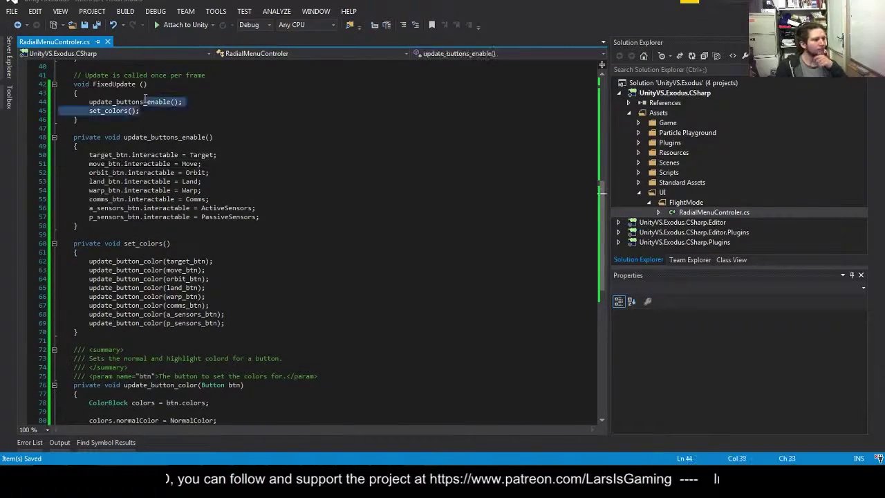
scroll(192, 102, "up", 5)
- Run the scene in play mode to confirm the target button shows red
key("alt+Tab")
key("ctrl+p")
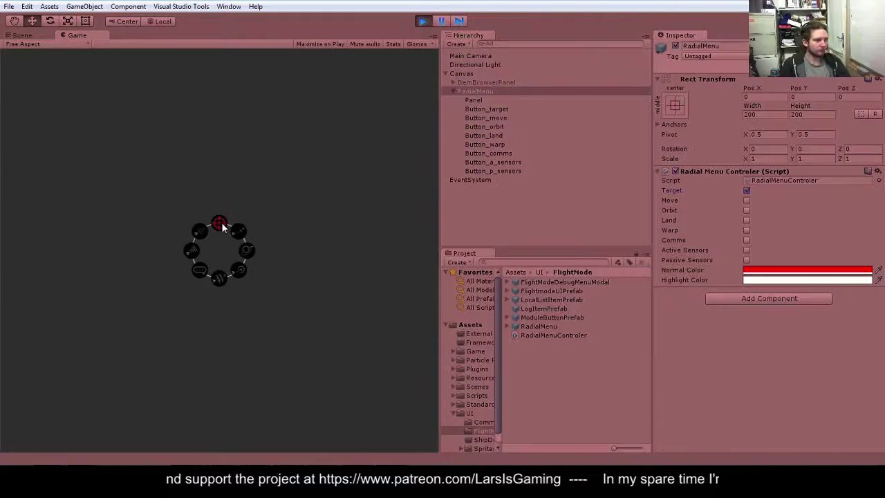
key("ctrl+p")
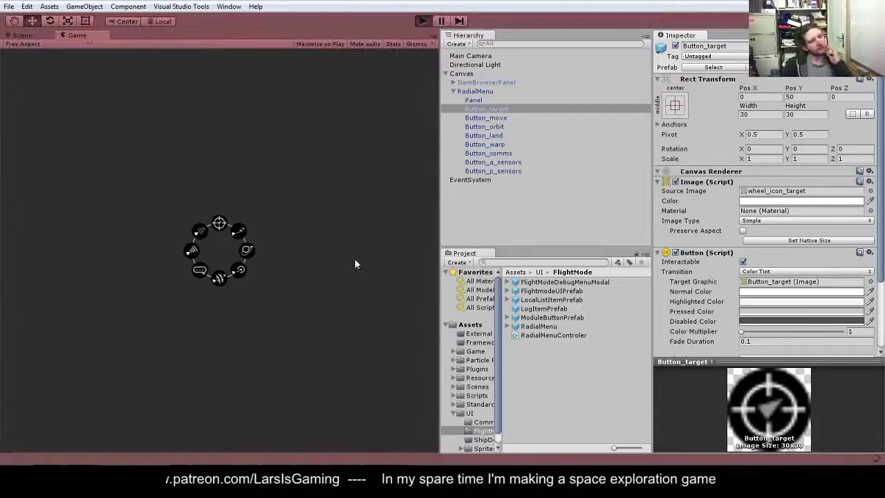
key("ctrl+p")
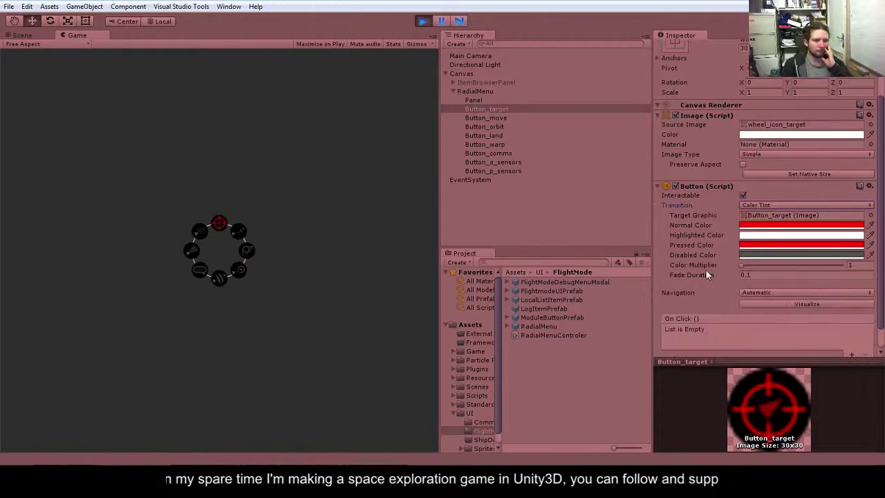
- Stop play mode and add a new UI Text object in the Hierarchy
key("ctrl+p")
right_click(477, 90)
left_click(592, 271)
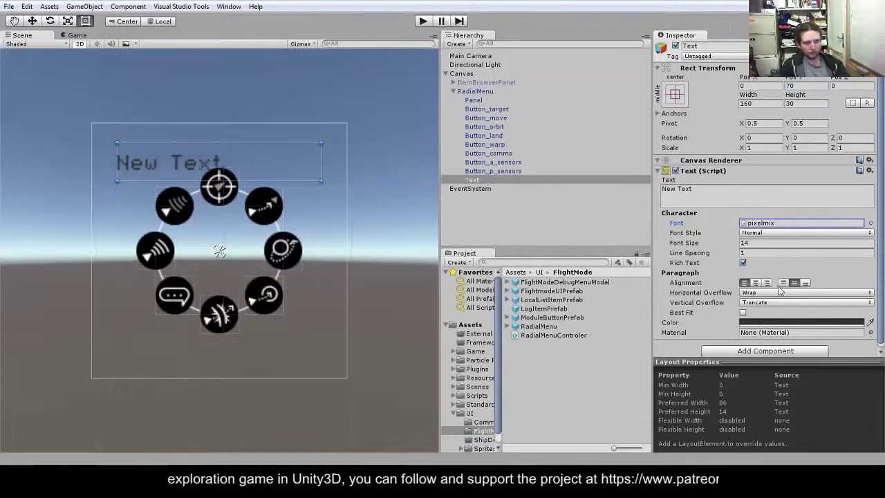
- Make the tooltip label text white, then duplicate it and rename the copy Text_range
left_click(802, 322)
left_click_drag(572, 220, 495, 209)
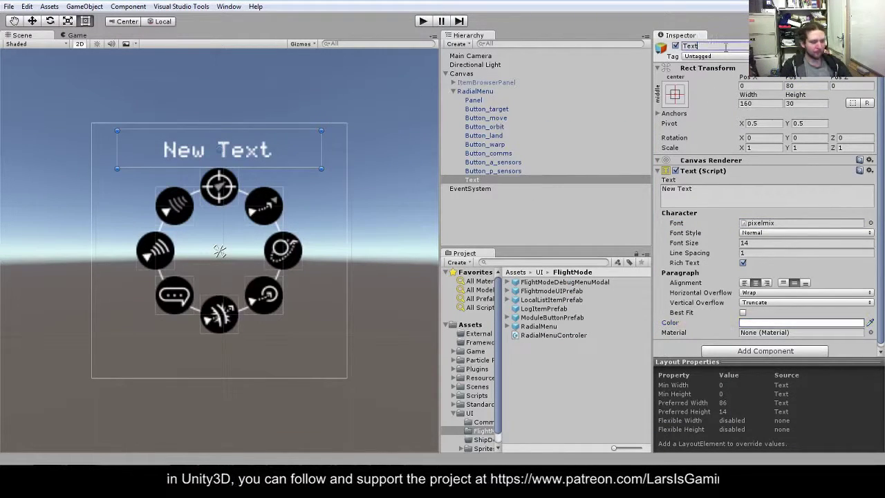
key("ctrl+d")
double_click(702, 46)
type("Text_range")
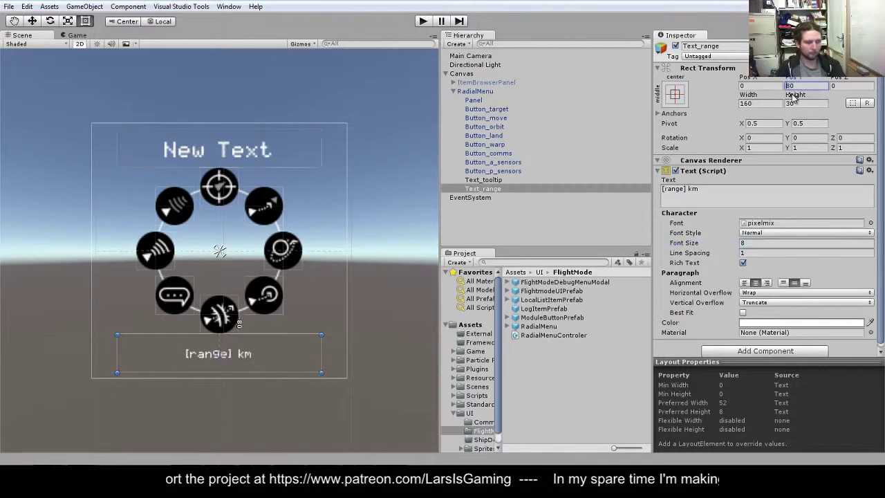
- Duplicate Text_range and replace the copy's text with a target-type label
right_click(493, 188)
left_click(510, 237)
triple_click(760, 189)
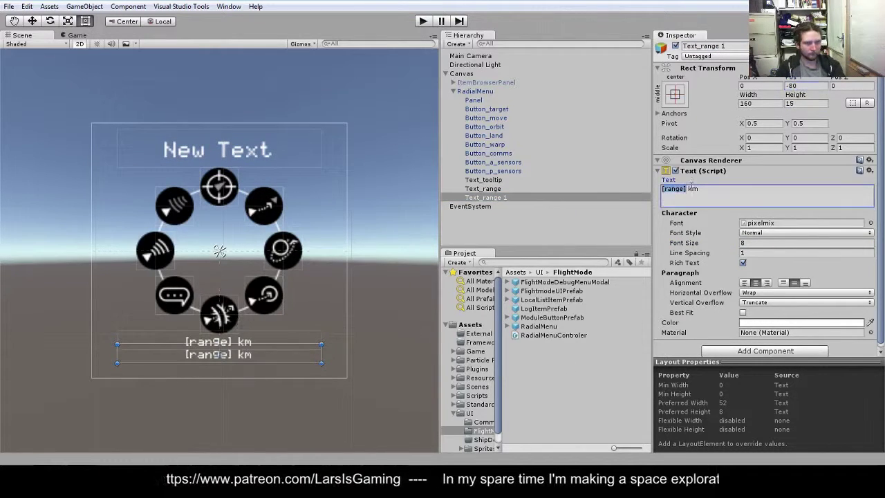
type("[target in")
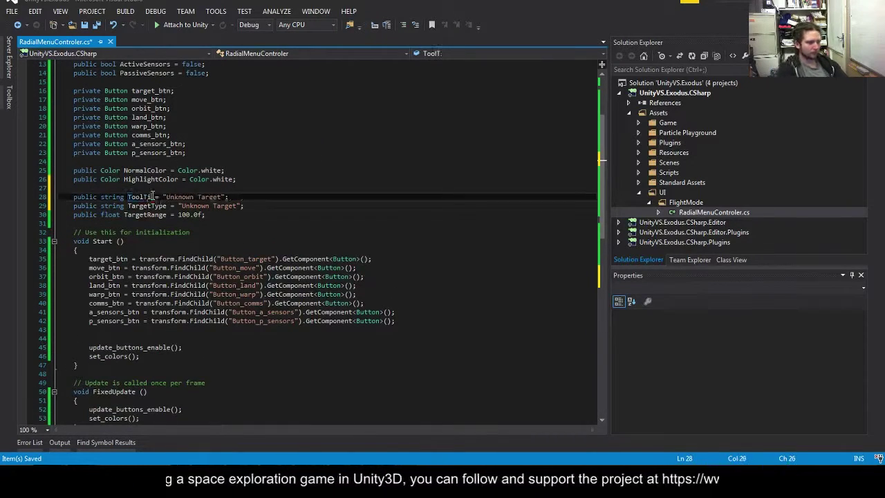
- Declare private Text fields tooltip_text, info_text and range_text
key("Return")
key("Return")
key("Up")
type("private te")
type("ip_text;")
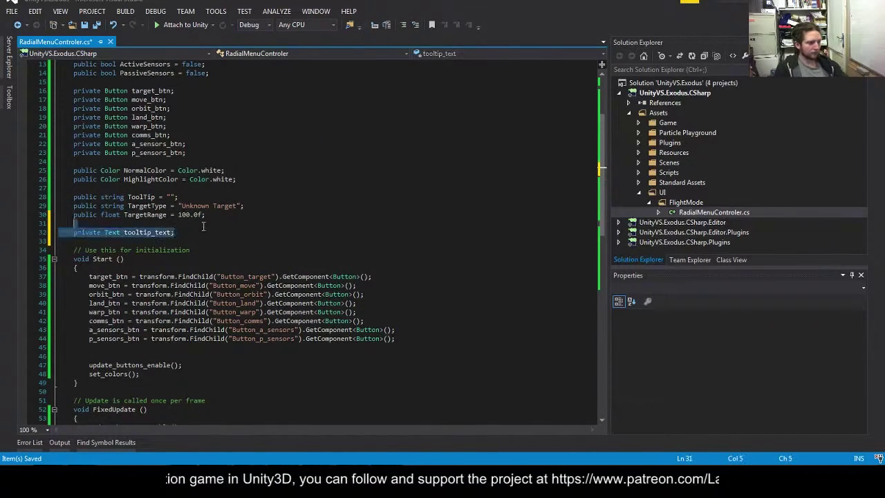
key("Return")
type("private Text info_text;")
key("Return")
type("private Text range_text;")
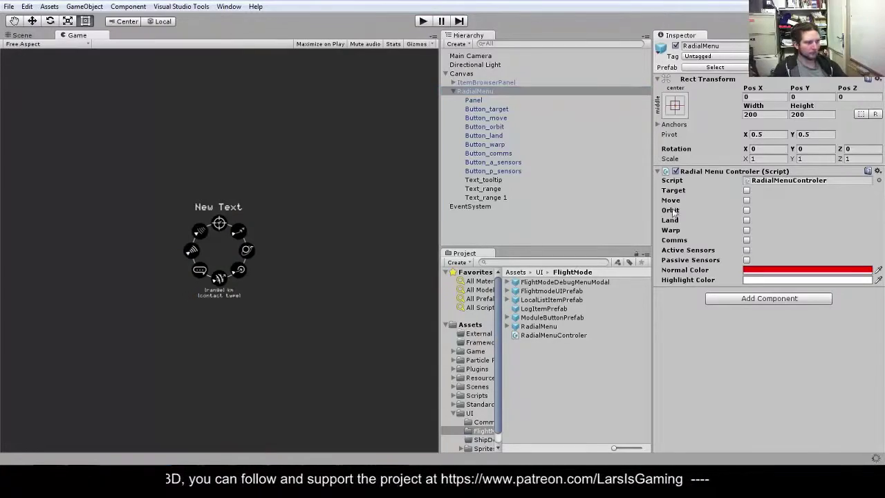
- In Start, assign each text field via FindChild lookups of Text_tooltip, Text_info and Text_range
left_click(488, 181)
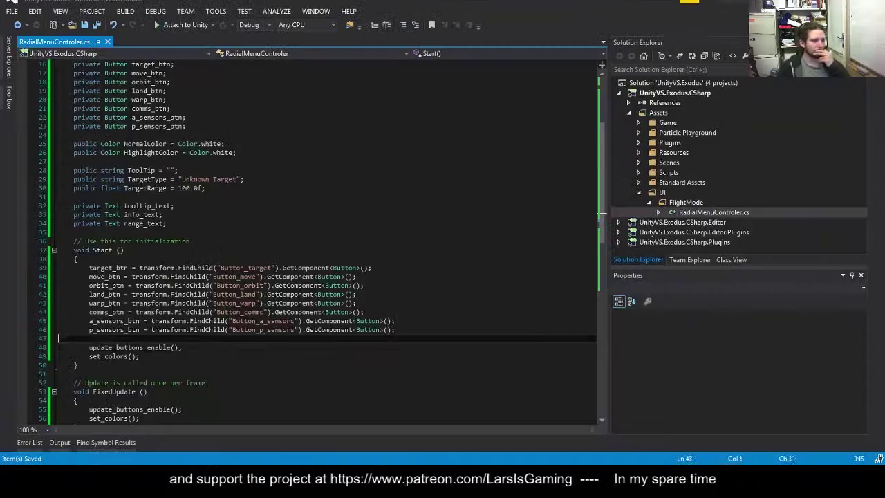
scroll(311, 242, "down", 5)
scroll(311, 242, "up", 5)
type("tooltip_text =")
key("ctrl+c")
left_click(144, 241)
key("ctrl+v")
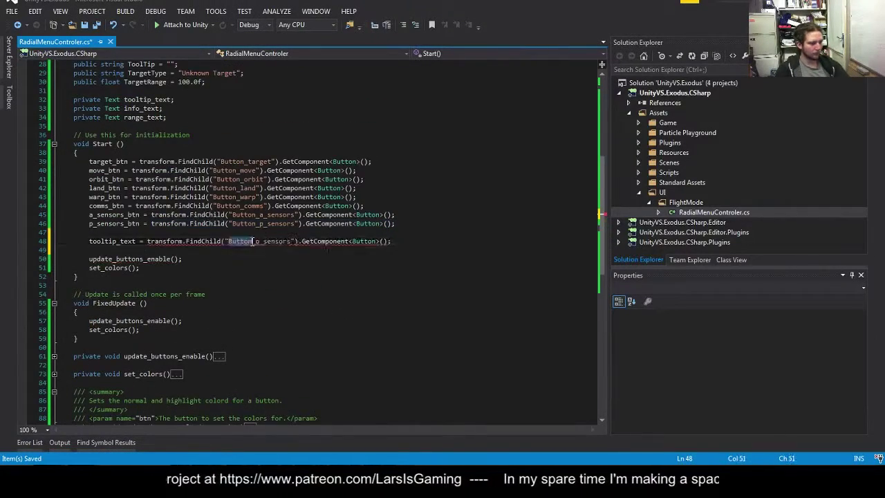
type("Text_tooltipTextinf_textrange")
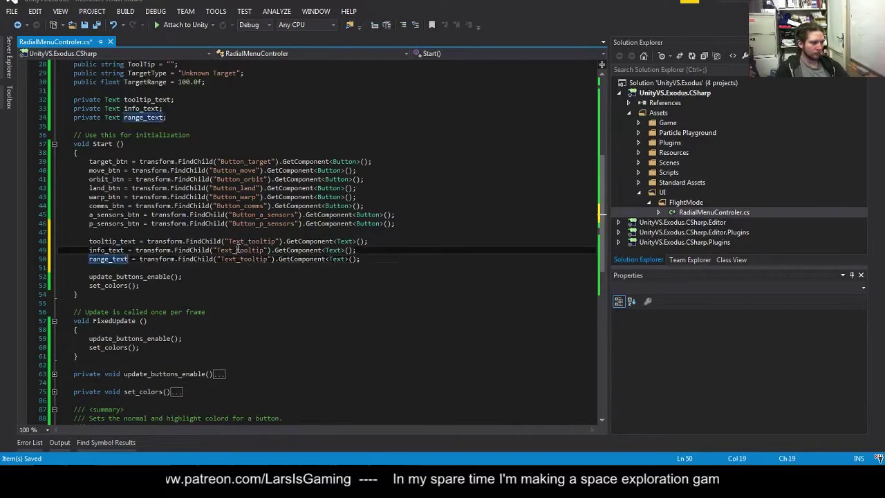
type("info")
- Duplicate the text object in Unity and name it Text_info
key("alt+Tab")
key("ctrl+d")
type("Text_info")
key("Return")
key("alt+Tab")
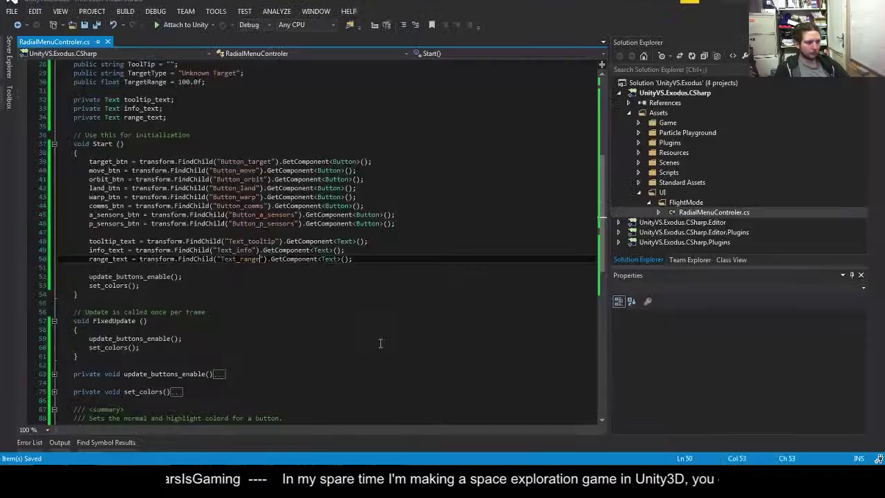
scroll(384, 310, "down", 8)
- Set the three label colours to NormalColor and duplicate those lines for the text assignments
type("NormalColor;")
key("ctrl+c")
key("ctrl+v")
key("ctrl+v")
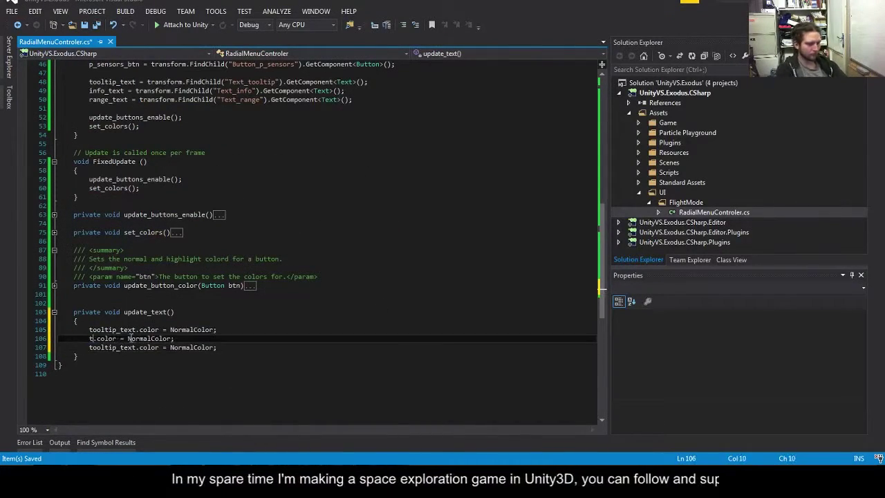
type("range")
key("Down")
key("Return")
key("ctrl+v")
- Fill the labels with ToolTip, TargetRange.ToString("0.0") + "km" and TargetType, then edit Target Range in Unity
type("text = ")
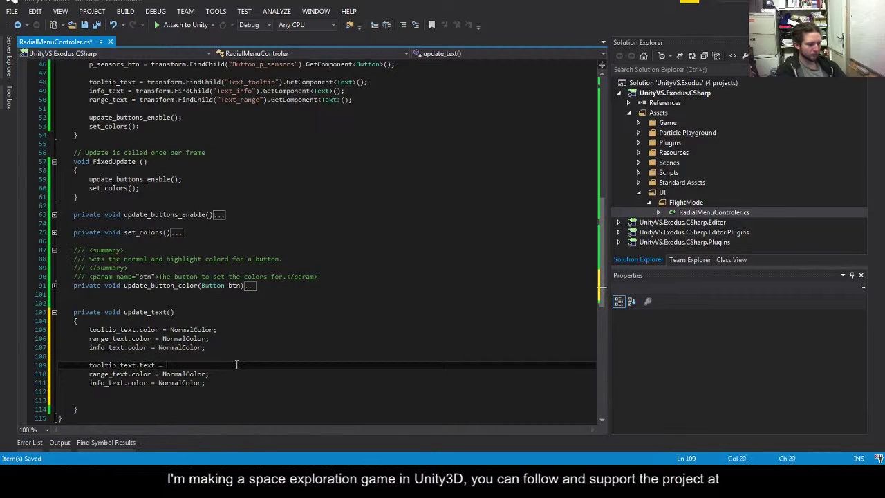
type("ToolTip;")
key("Down")
type("text = ToolTip;")
double_click(173, 374)
type("TargetRange")
double_click(164, 382)
type("TargetType")
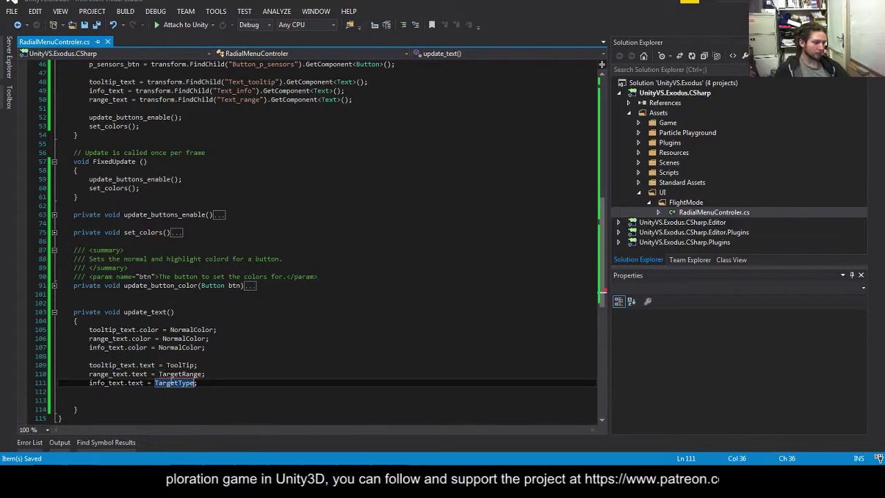
left_click(201, 373)
type(".ToString() + \"km\"")
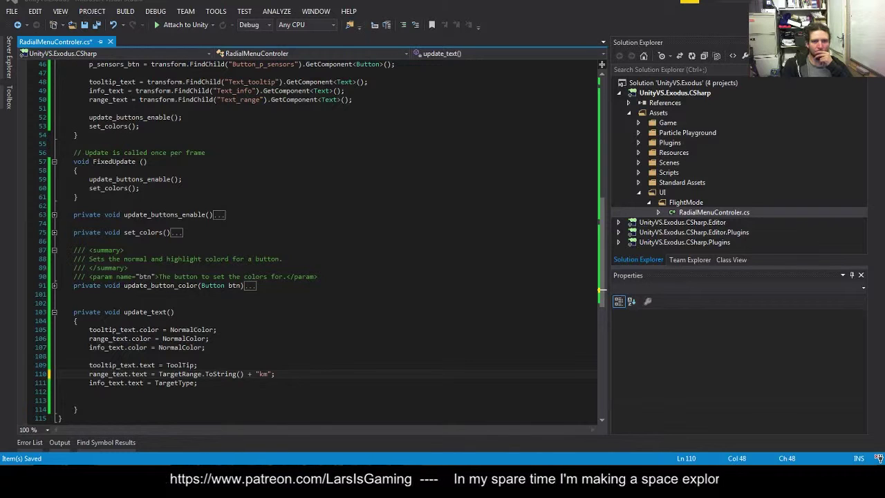
type("\"0.0")
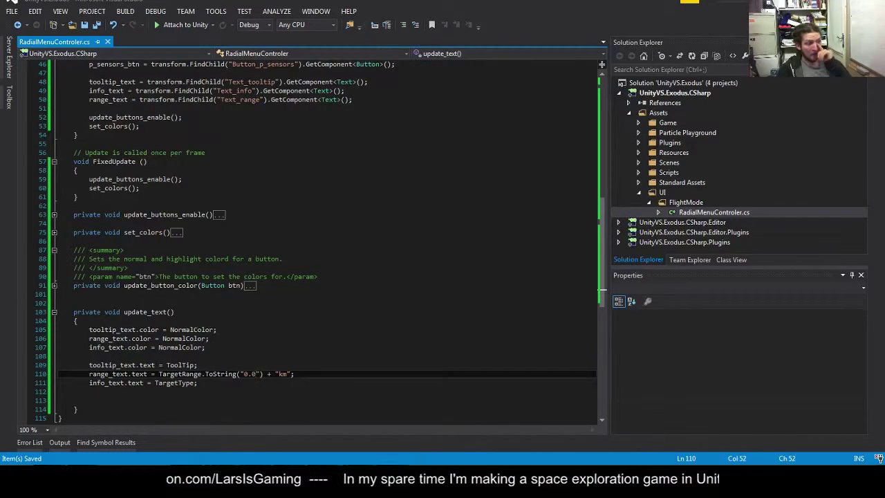
key("alt+Tab")
left_click(764, 309)
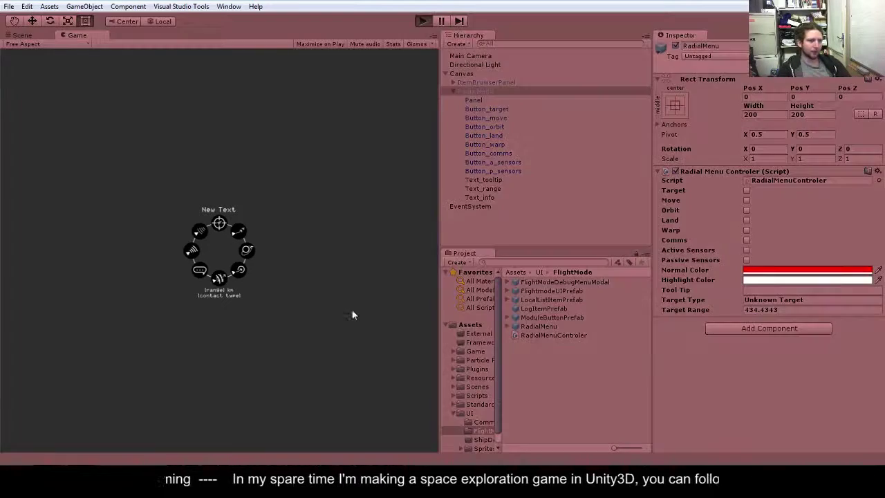
- In update_button_color, rename InactiveColor to DissabledColor throughout the script
key("alt+Tab")
key("alt+Tab")
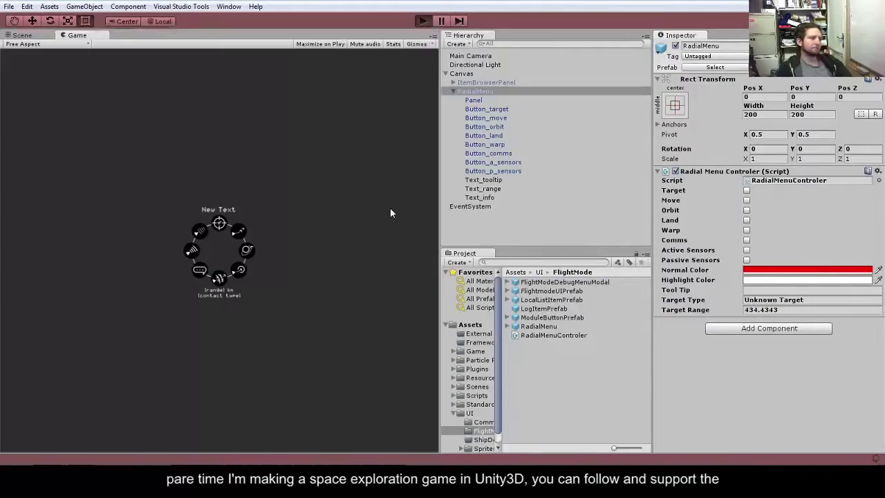
key("alt+Tab")
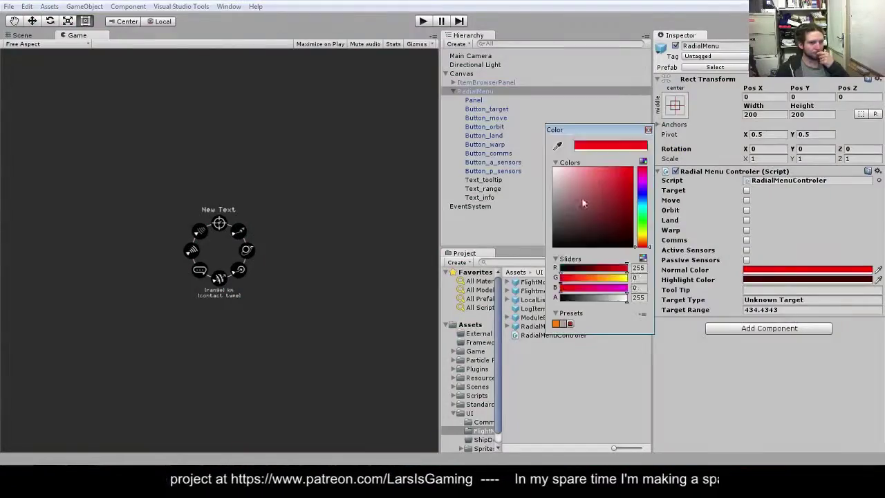
key("alt+Tab")
scroll(222, 273, "up", 10)
scroll(222, 273, "down", 13)
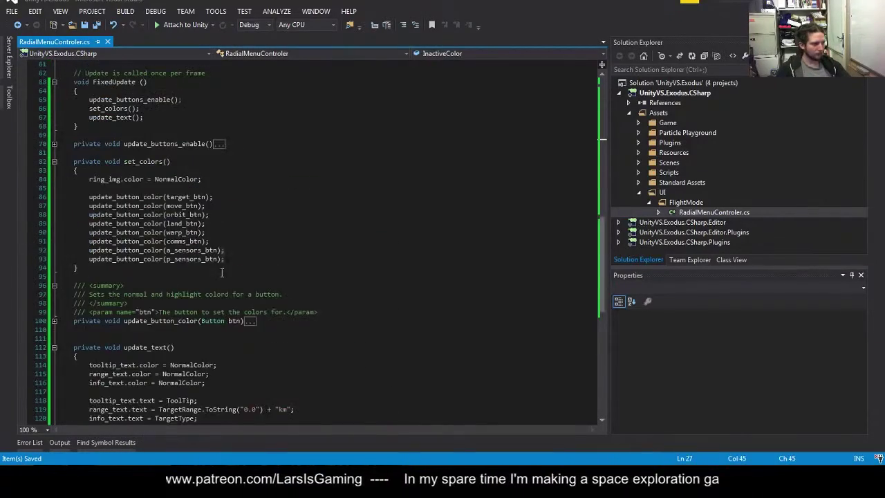
left_click(250, 321)
scroll(250, 321, "down", 2)
double_click(139, 329)
key("BackSpace")
key("ctrl+r")
key("ctrl+r")
type("Dissab")
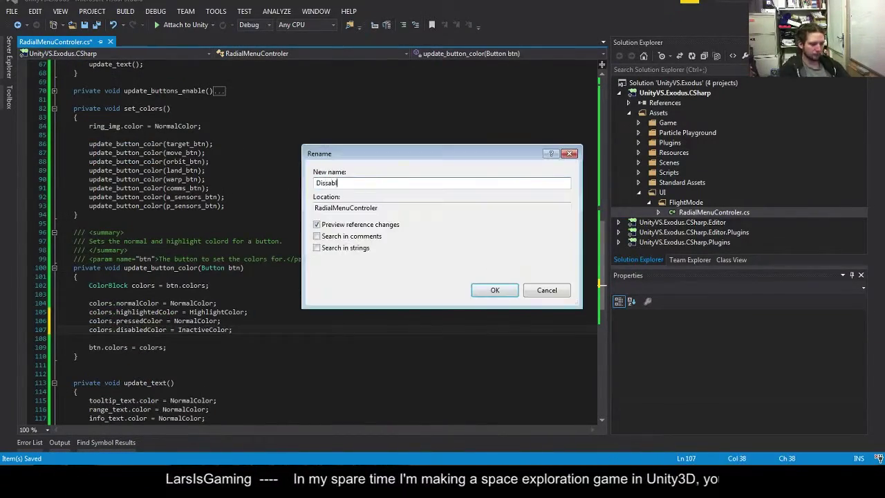
type("ledColor")
key("Return")
- Pick a colour for the new Dissabled Color field in the RadialMenu controller
key("alt+Tab")
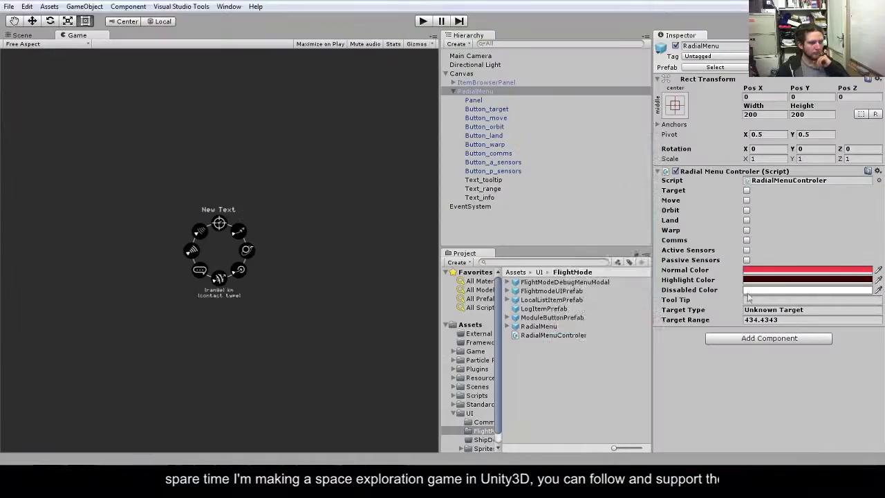
left_click(808, 289)
left_click(630, 204)
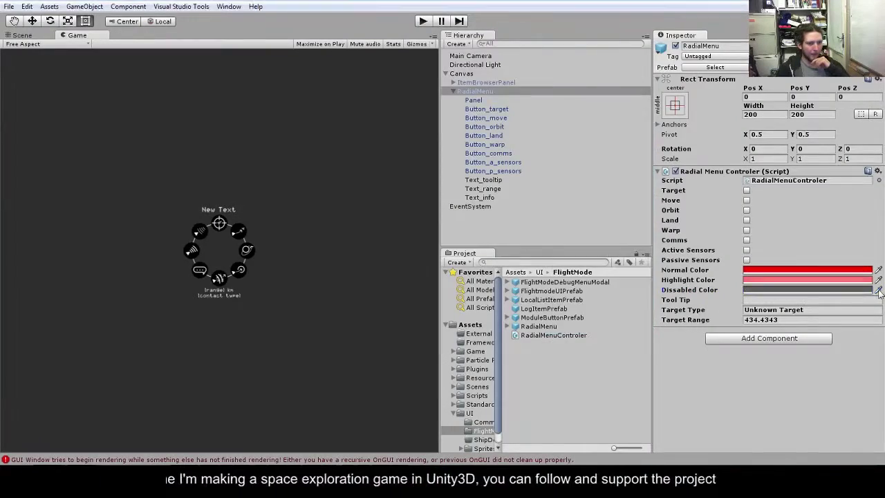
- Run the scene in play mode to test the radial menu button colours
key("ctrl+p")
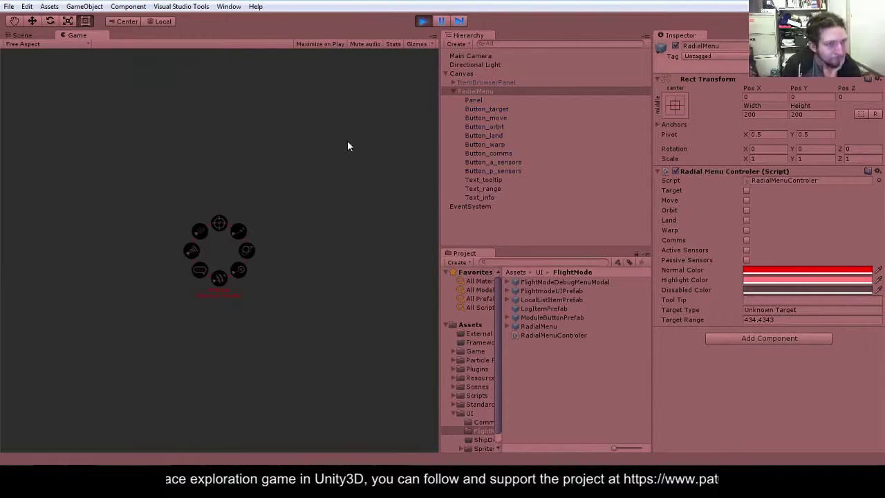
scroll(121, 74, "down", 10)
scroll(121, 73, "down", 5)
scroll(120, 73, "down", 5)
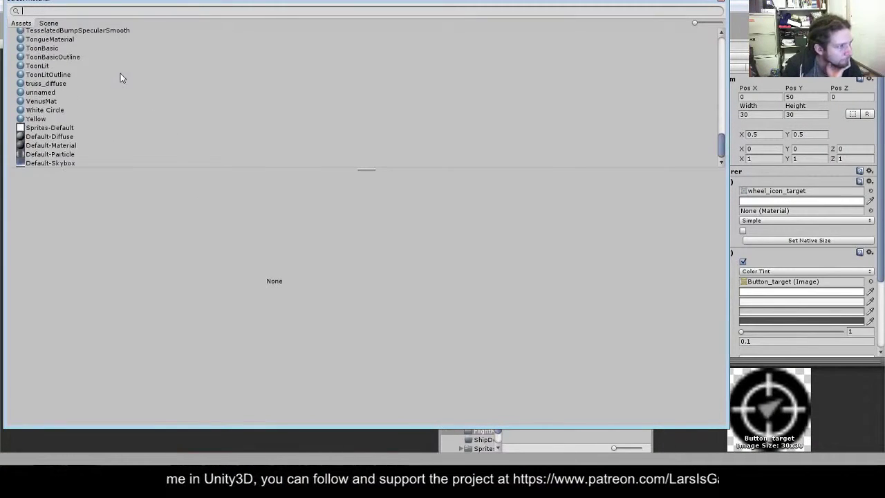
key("Escape")
scroll(680, 298, "down", 3)
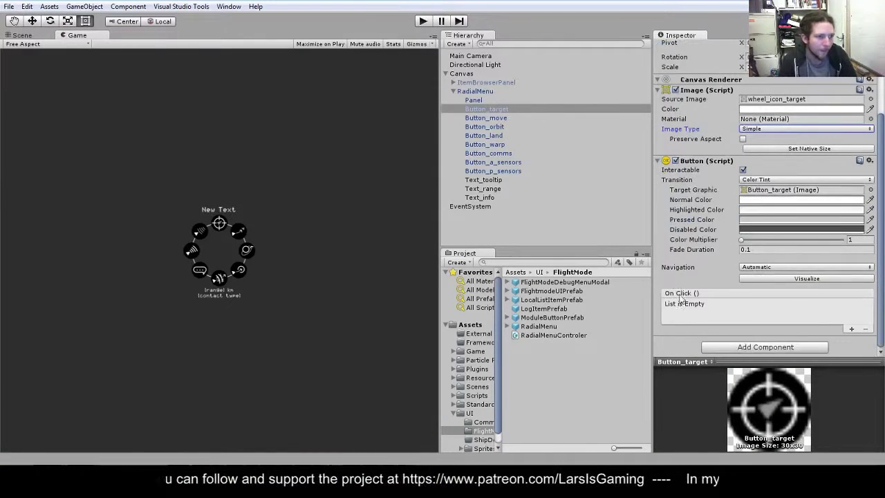
- Check git status and commit all changes with message 'added controler script for radial menu'
key("alt+Tab")
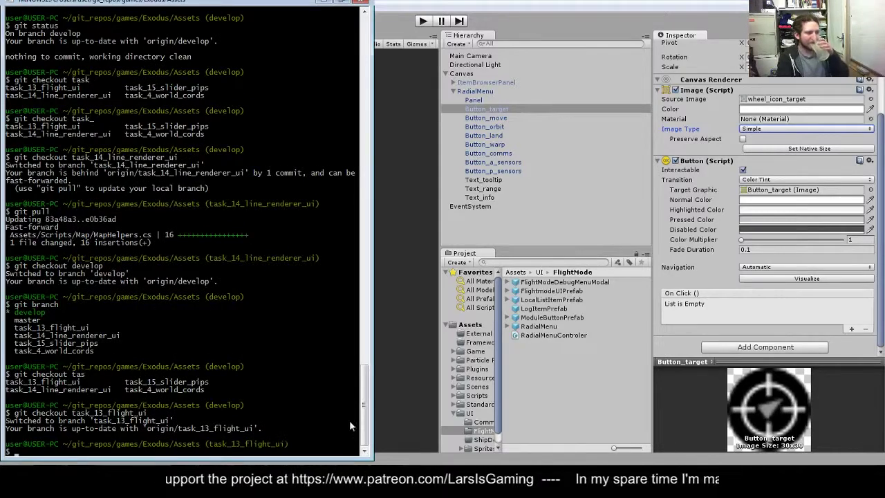
type("git status")
key("Return")
type("status")
key("Return")
type("git commit -a -m")
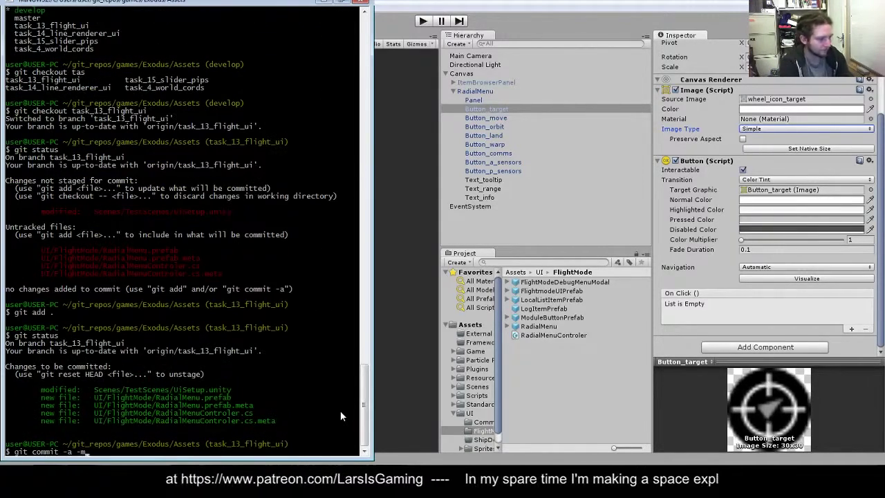
type(" \"added controler script for radial menu\"")
key("Return")
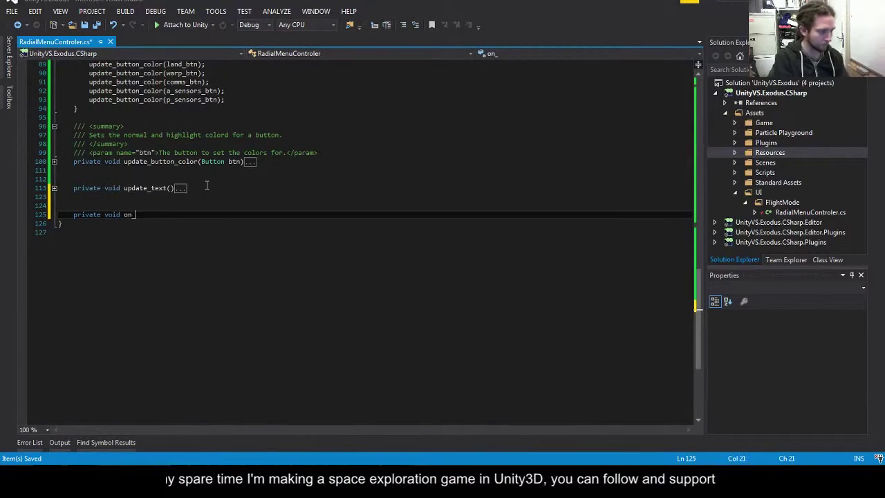
- Write on_button_hover(Button btn, string tooltip) setting ToolTip, plus an on_button_leave handler clearing it
type("button_hover(Button btn)")
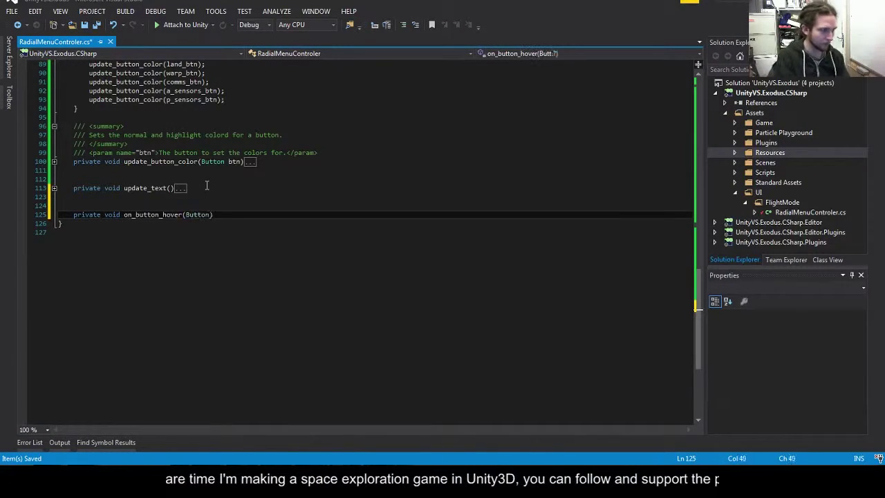
key("Return")
type("{")
key("Return")
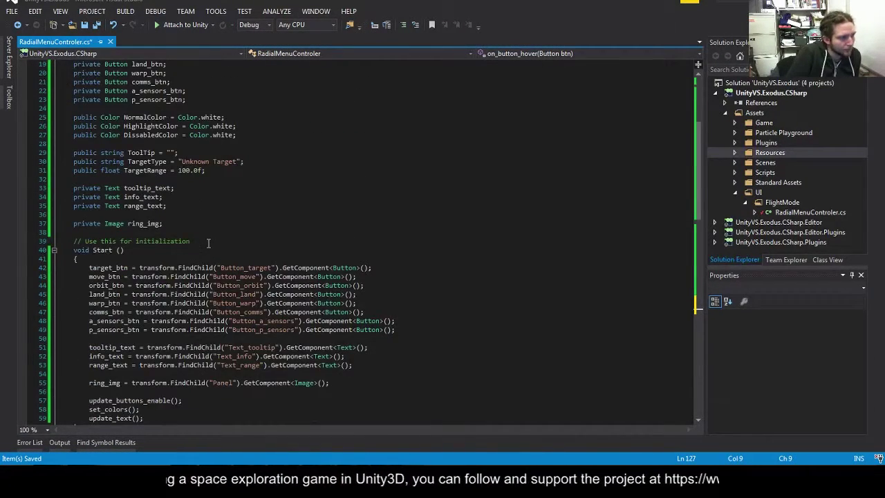
type(", string tool")
type("tip")
left_click(267, 313)
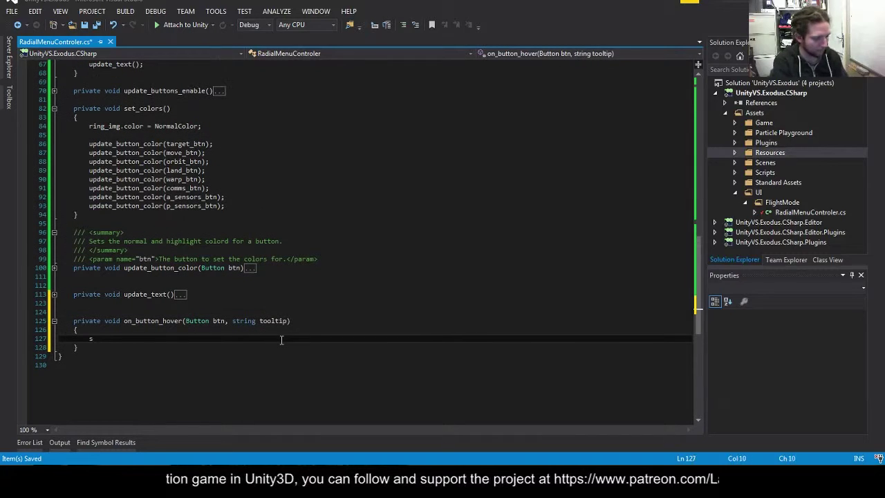
type("ToolTip = tooltip;leave")
double_click(143, 383)
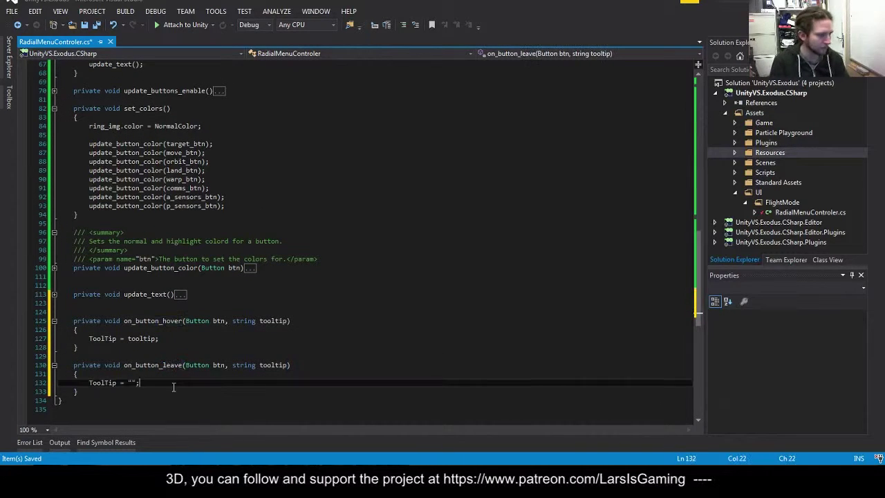
type("\"\"")
- Add an empty private void on_button_click(Button btn) handler above the hover method
scroll(207, 346, "down", 1)
left_click_drag(72, 294, 77, 302)
left_click(73, 293)
key("Return")
key("Return")
key("Up")
key("Up")
type("pr")
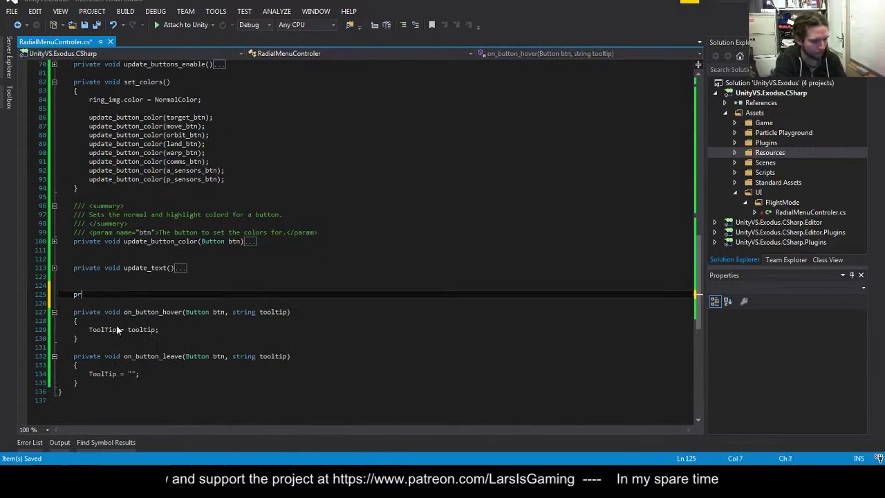
type("ivate void on_button_click(Button btn) { }")
- Add a '// set up button events' section in Start with a target_btn hover hookup line
scroll(210, 311, "up", 15)
left_click(489, 205)
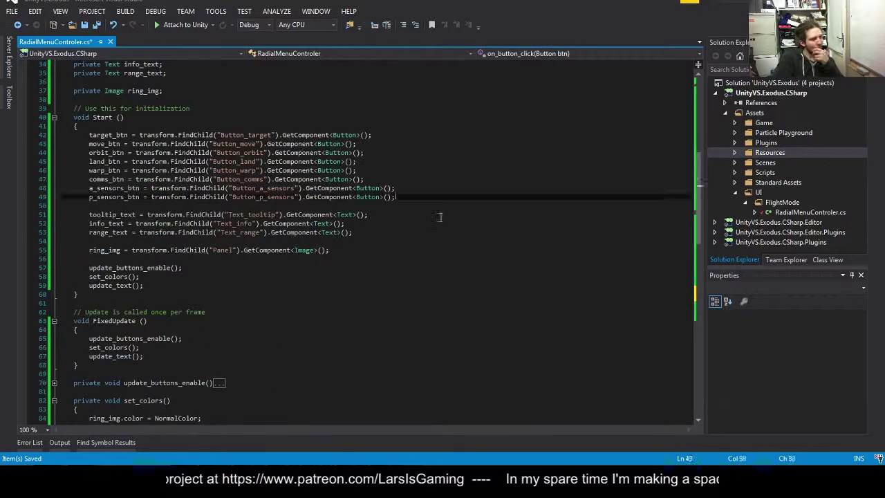
key("Return")
type("// set up button events")
key("Return")
type("target_btn.onPointerEnter +=")
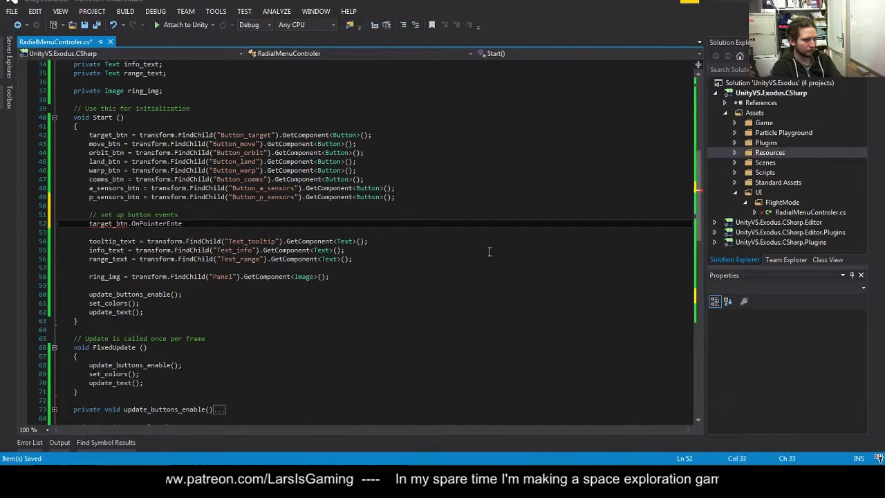
type(" on")
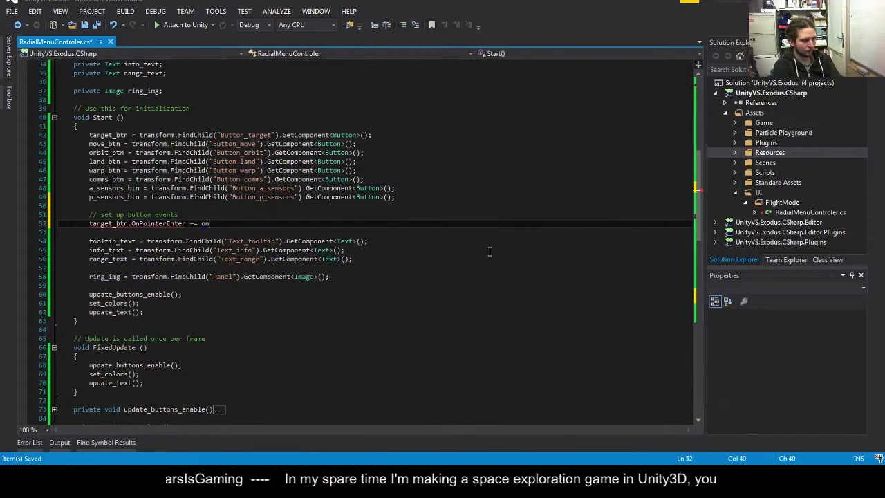
type("_button_hover(target_btn, \"Target\")")
type("Set Target\");")
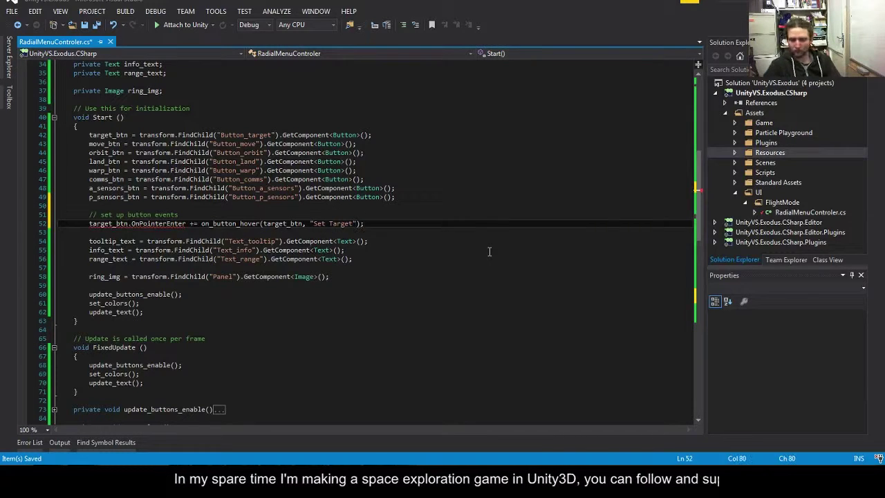
key("End")
type(";")
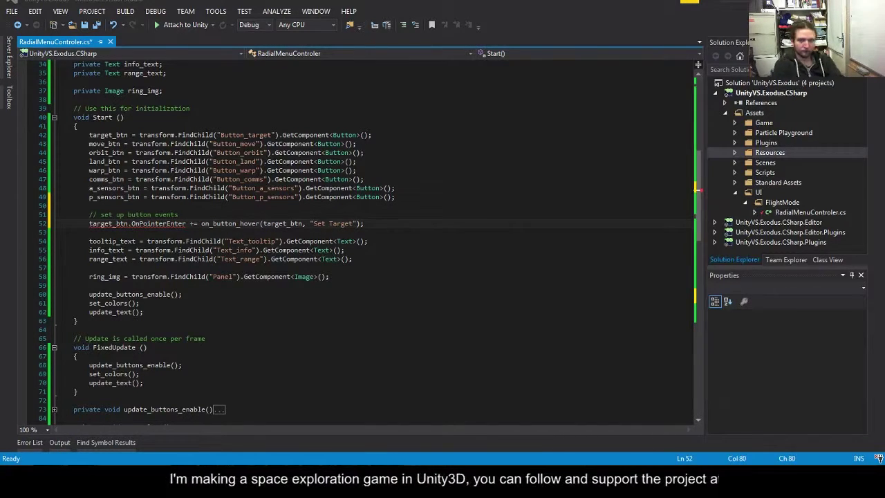
double_click(159, 223)
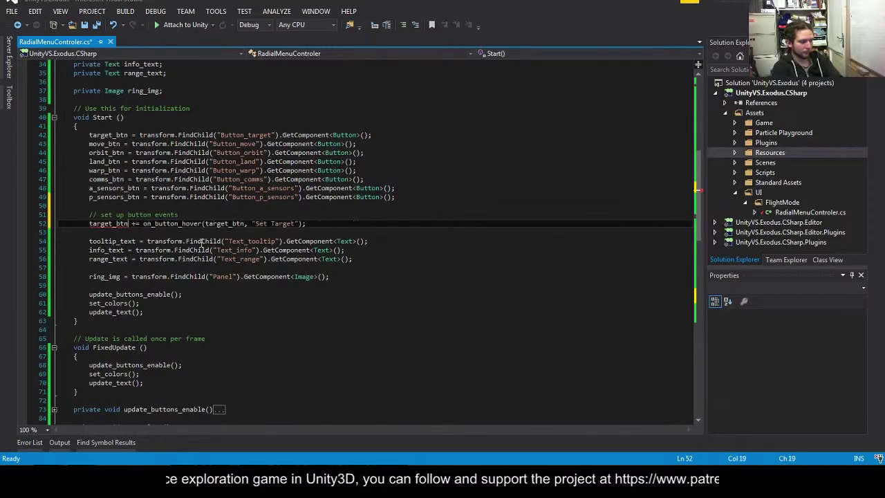
key("BackSpace")
key("BackSpace")
left_click(616, 216)
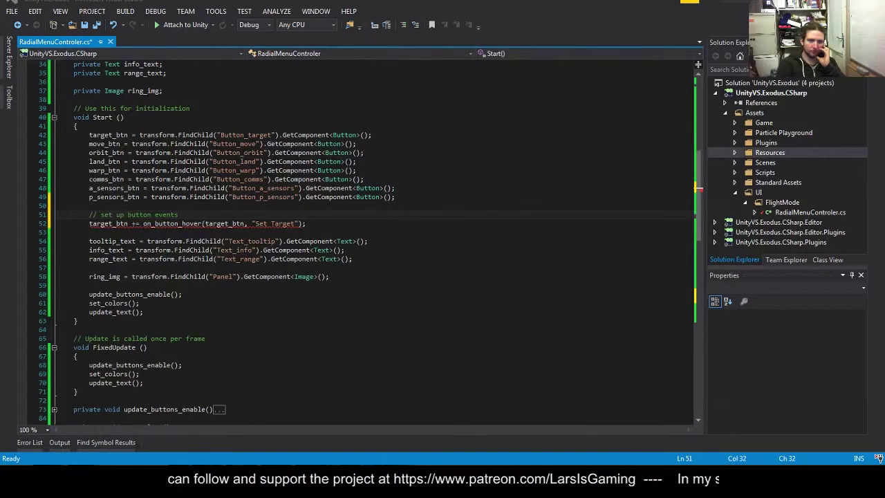
scroll(346, 242, "up", 11)
left_click(243, 99)
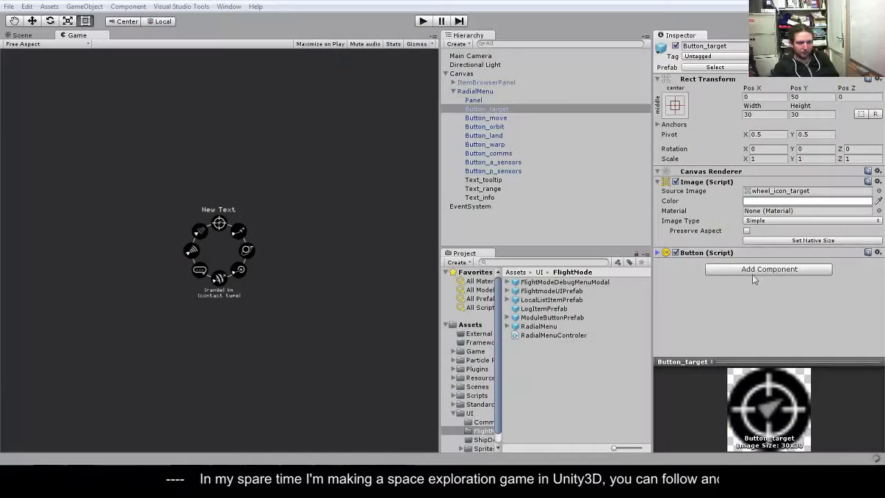
- Give Button_target an Event Trigger with Pointer Enter and Pointer Exit entries, then start target_btn.GetComponent<EventTrigger>()
left_click(758, 272)
left_click(741, 303)
left_click(758, 287)
left_click(761, 83)
left_click(757, 311)
left_click(761, 93)
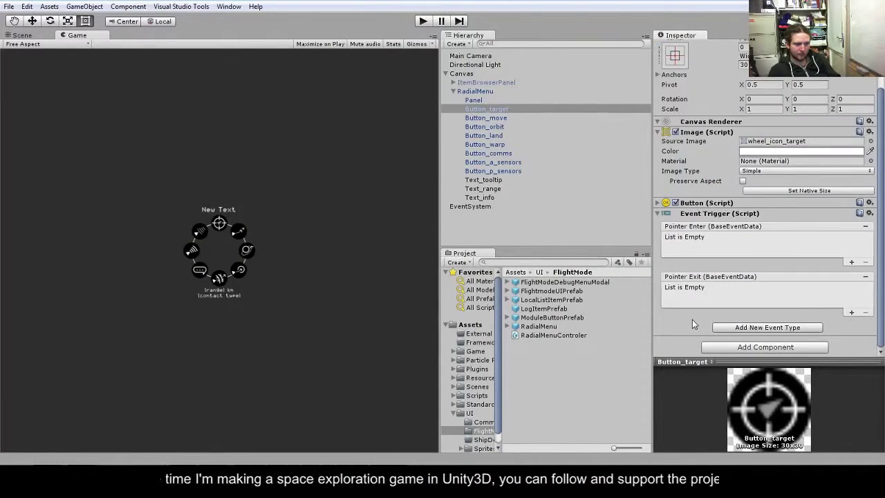
key("alt+Tab")
type("target_btn.GetComponent")
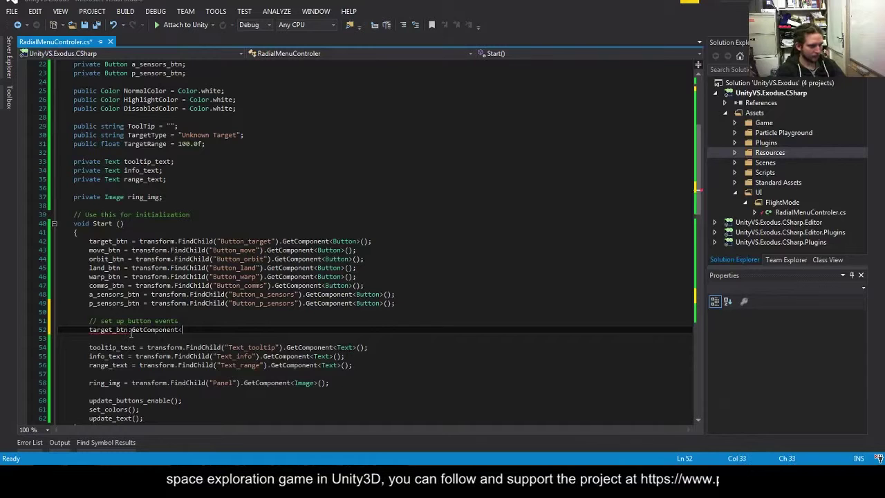
type("<EventTrigger>().")
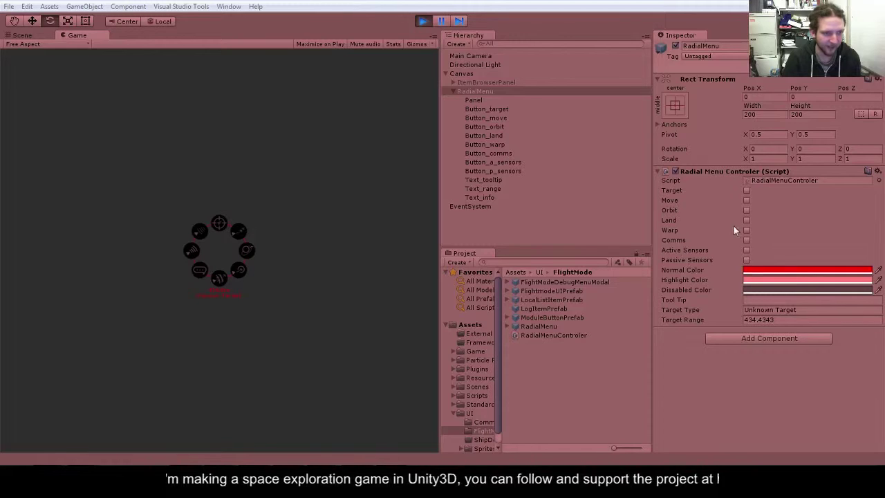
- During play, tick Target, Active Sensors and Passive Sensors in the Radial Menu Controler inspector
left_click(747, 191)
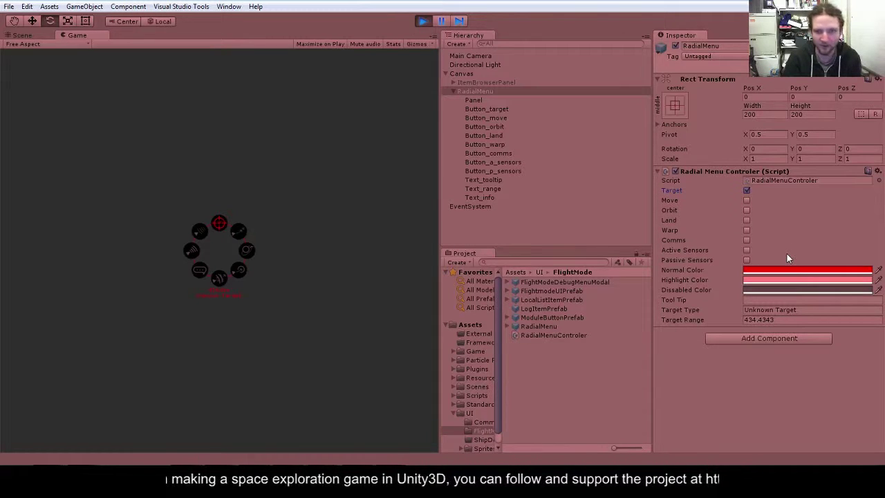
left_click(747, 249)
left_click(747, 260)
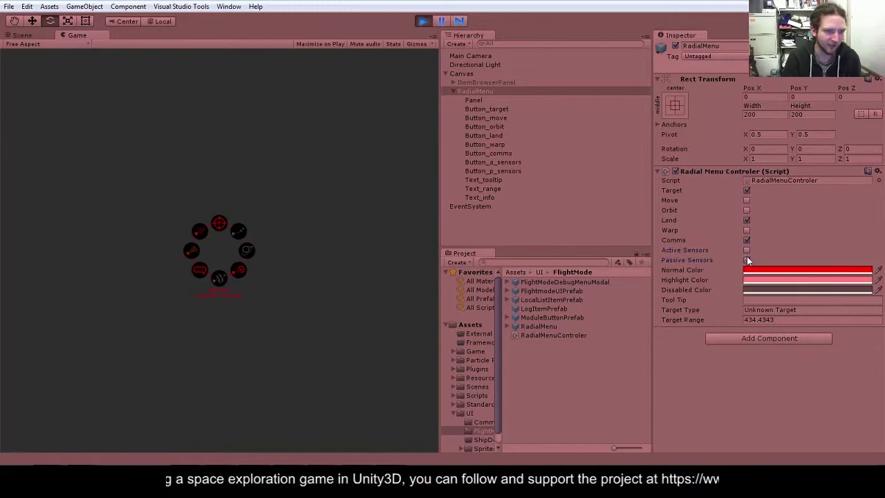
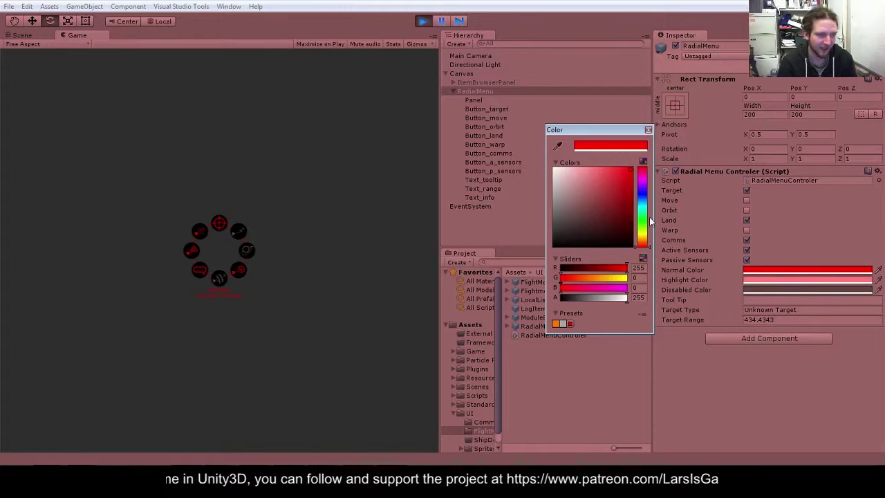
- Try green, cyan, pale grey and pale blue-grey shades for the menu's Normal Color
left_click(643, 223)
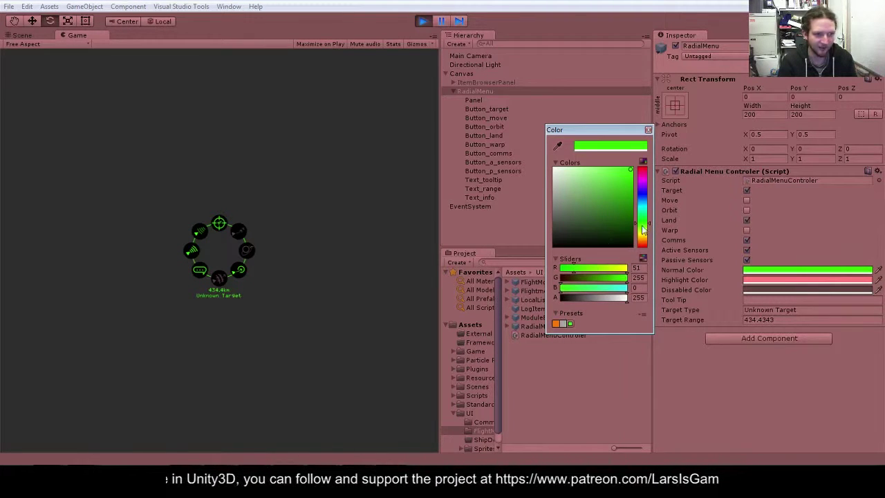
mouse_move(643, 230)
left_mouse_down()
mouse_move(647, 219)
mouse_move(547, 204)
mouse_move(542, 192)
left_mouse_up()
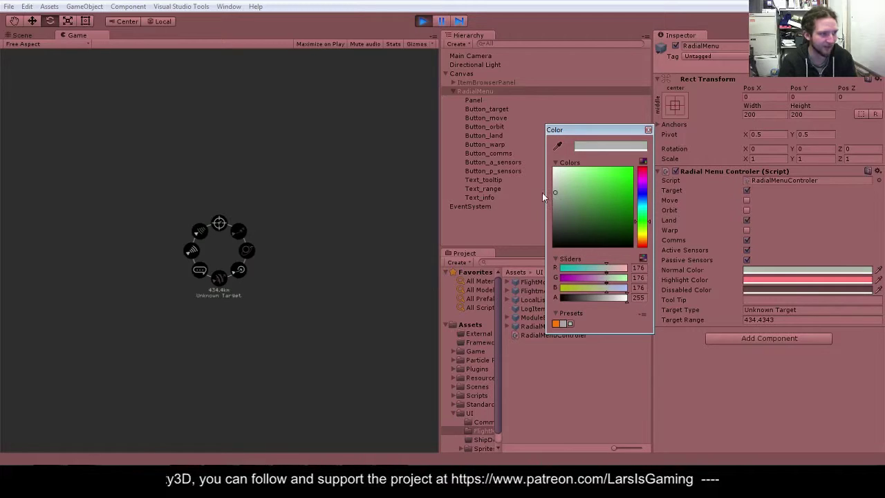
left_click_drag(642, 221, 642, 200)
left_click(559, 188)
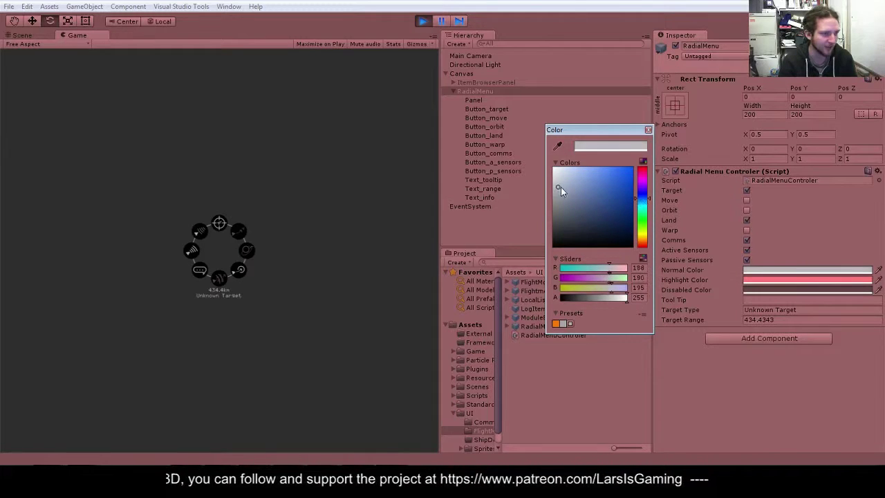
left_click(562, 186)
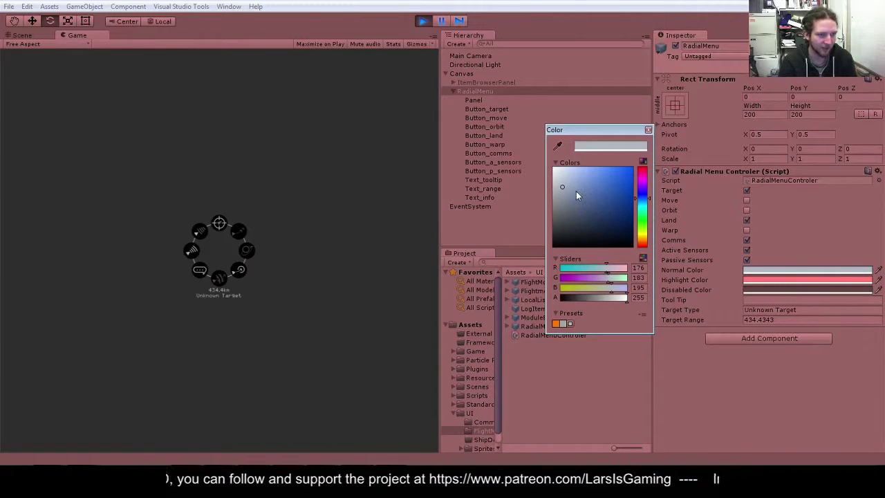
- Change the Normal Color to bright saturated red, then shift it to orange
left_click(644, 169)
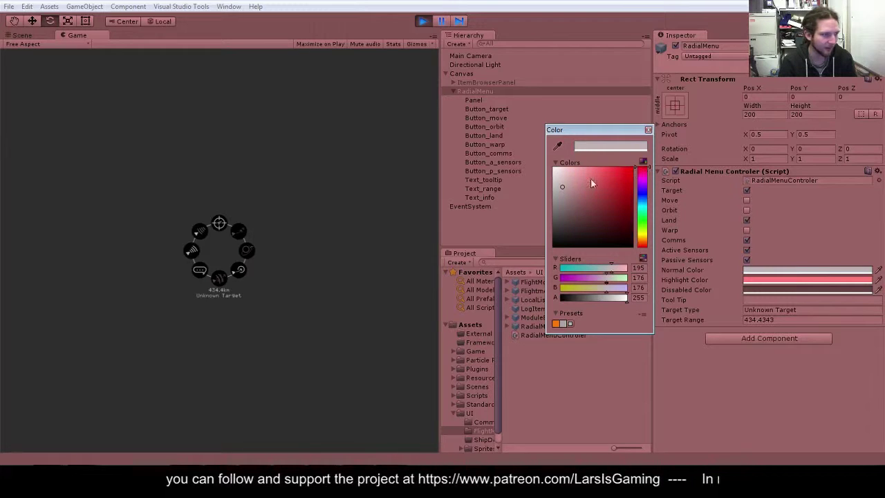
mouse_move(559, 188)
left_mouse_down()
mouse_move(611, 157)
mouse_move(641, 156)
left_mouse_up()
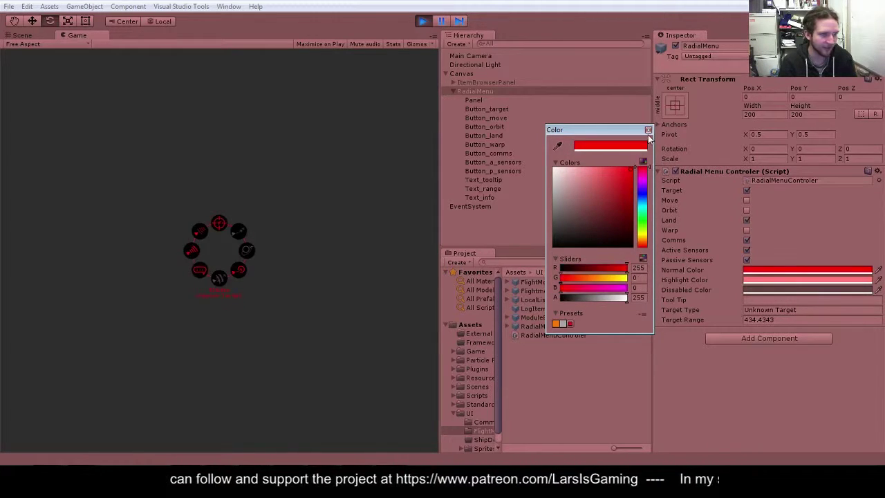
left_click_drag(641, 239, 644, 246)
- Close the Color picker and exit play mode, keeping the radial menu orange
left_click(648, 129)
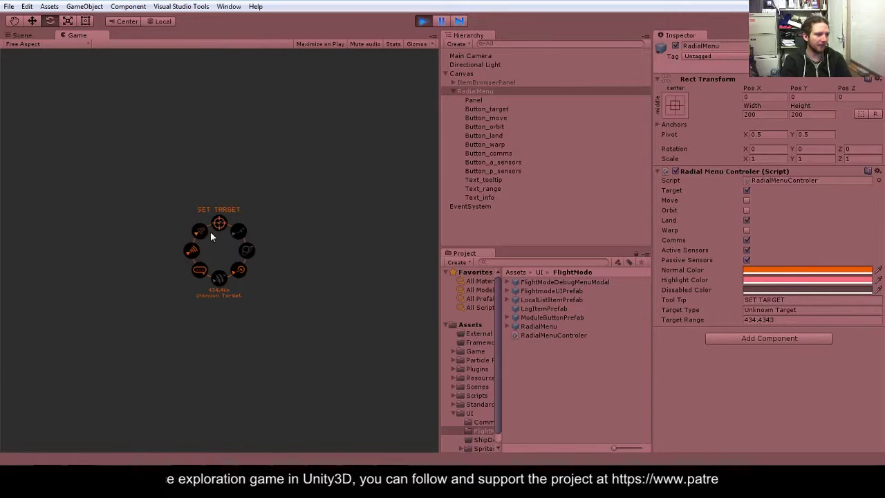
left_click(421, 22)
- In Visual Studio, scroll RadialMenuControler.cs from its fields down to the init_event_handlers setup code
key("alt+Tab")
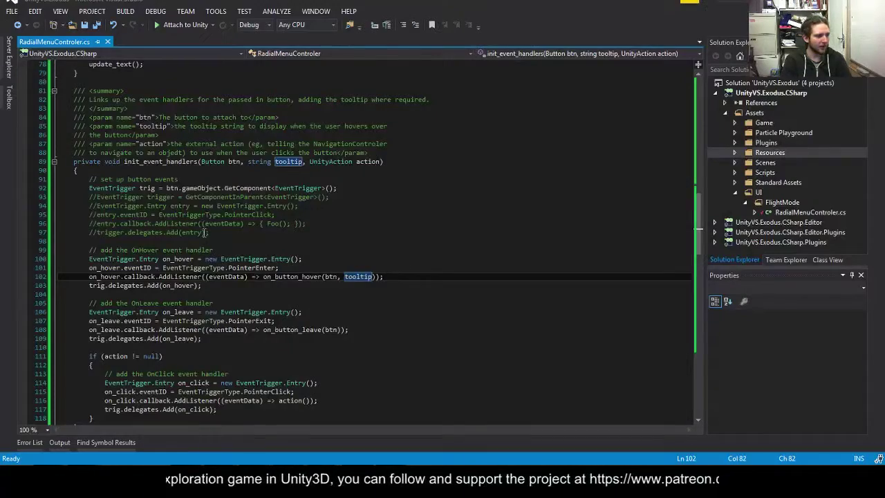
left_click(233, 183)
scroll(233, 183, "up", 3)
scroll(235, 187, "up", 7)
scroll(239, 197, "up", 3)
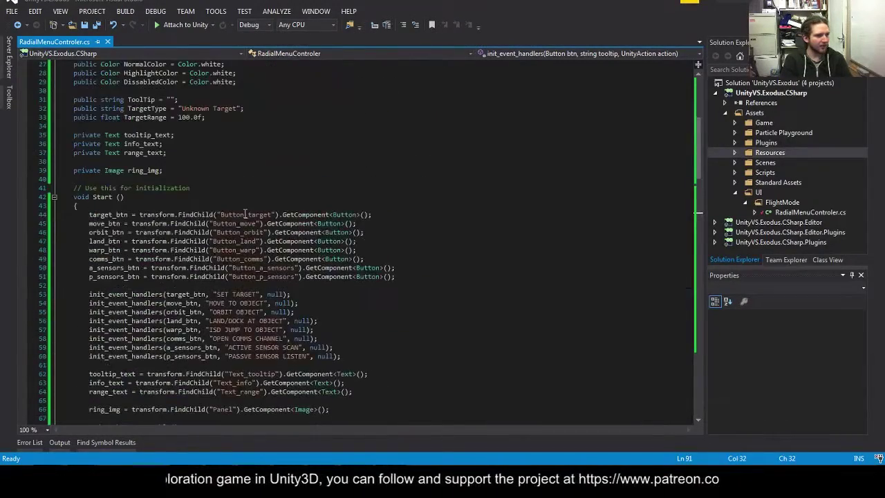
scroll(244, 213, "up", 7)
scroll(244, 213, "up", 3)
scroll(246, 211, "up", 1)
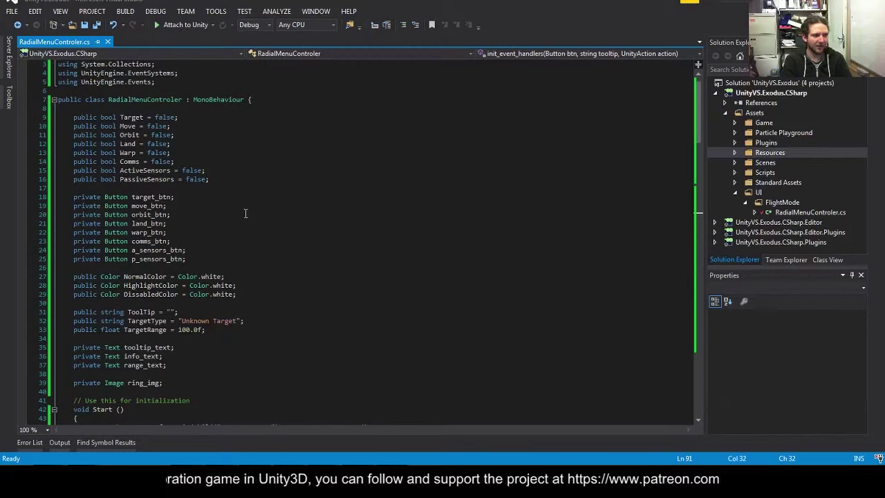
scroll(249, 211, "down", 1)
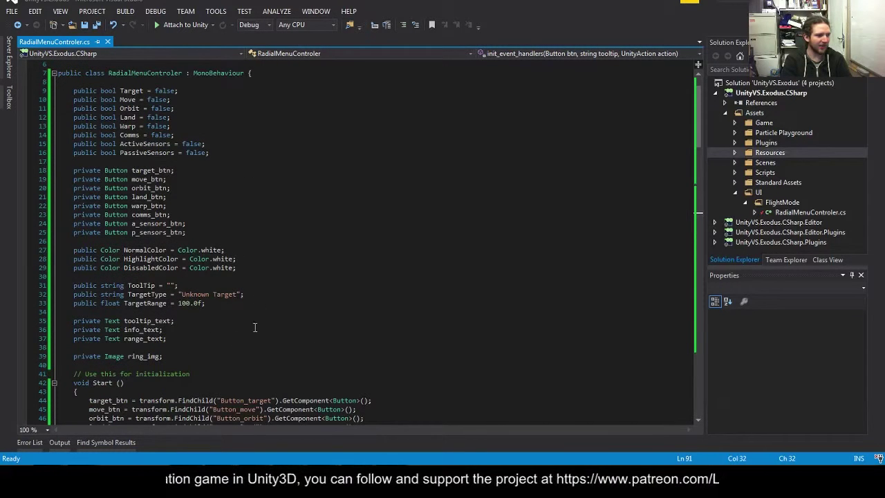
scroll(212, 304, "down", 3)
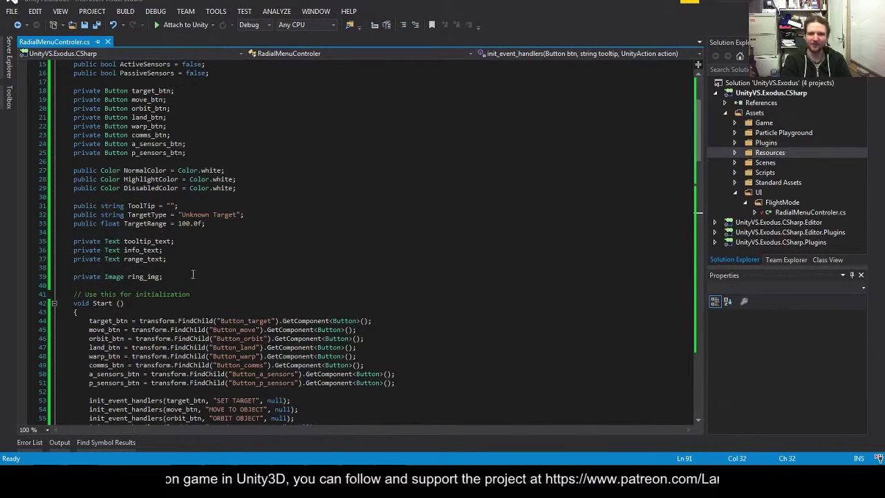
scroll(158, 245, "down", 3)
scroll(158, 245, "down", 3)
scroll(158, 246, "down", 7)
scroll(159, 242, "down", 4)
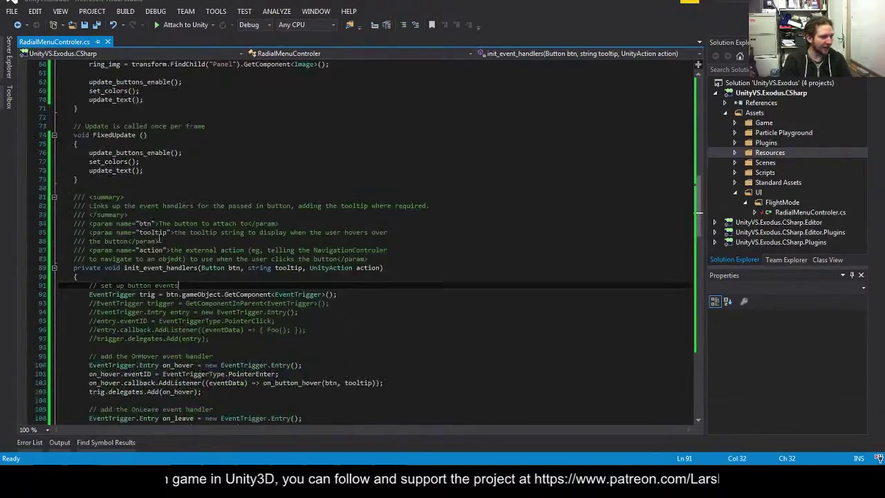
scroll(157, 228, "down", 4)
left_click_drag(124, 161, 209, 162)
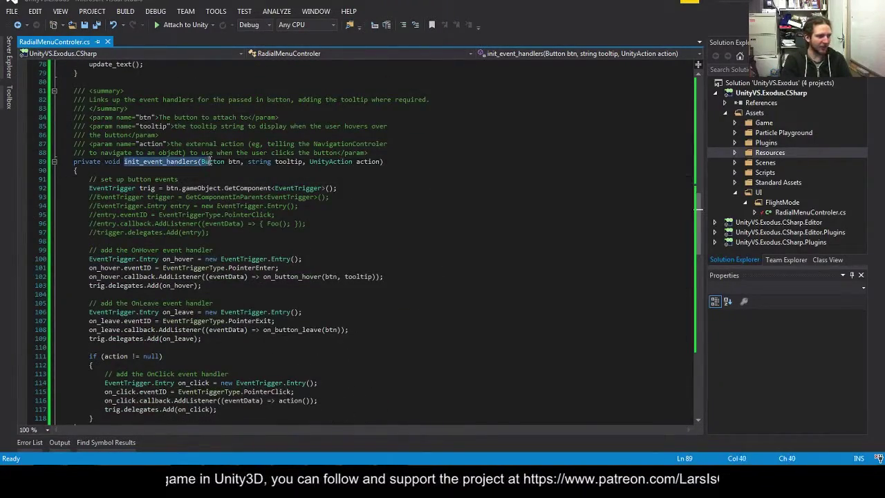
left_click(356, 189)
scroll(356, 188, "down", 2)
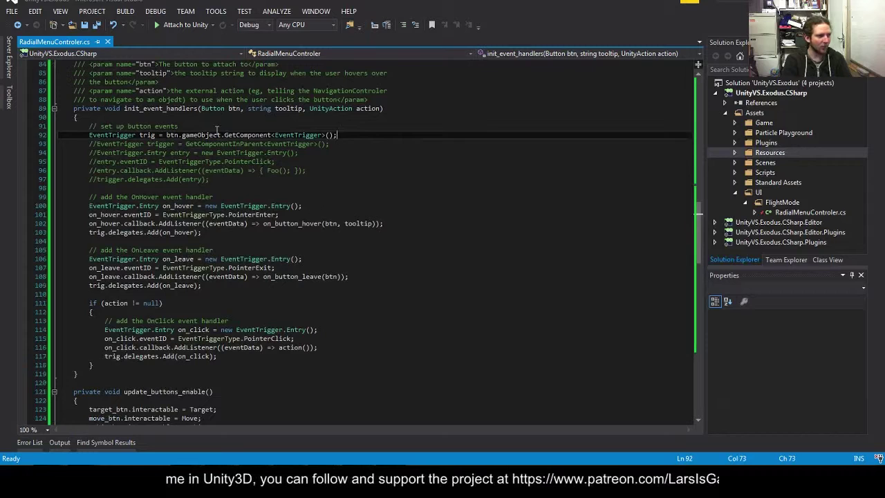
- Select the Button btn parameter in init_event_handlers' signature, leaving out the comma
left_click(201, 109)
left_click_drag(201, 109, 378, 110)
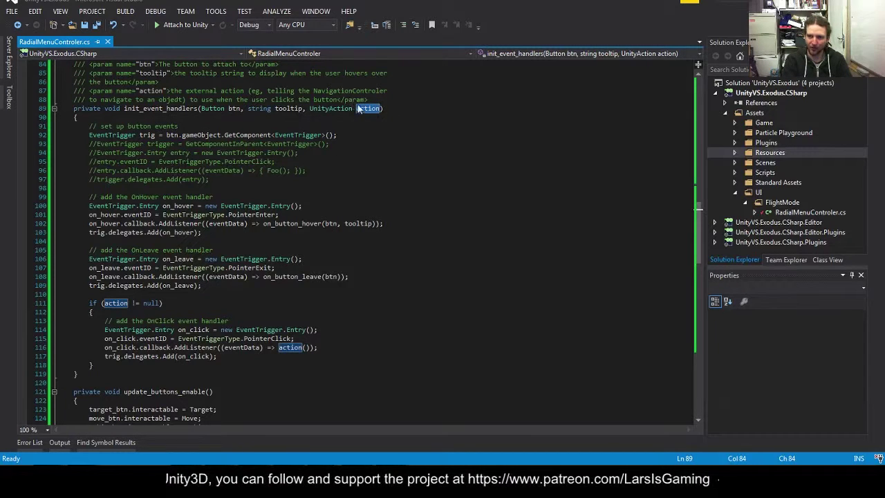
left_click(371, 112)
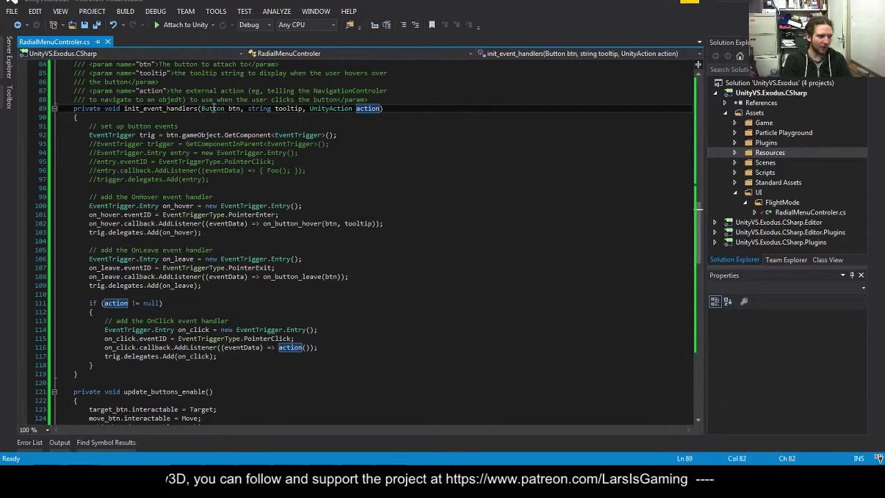
left_click_drag(201, 108, 243, 108)
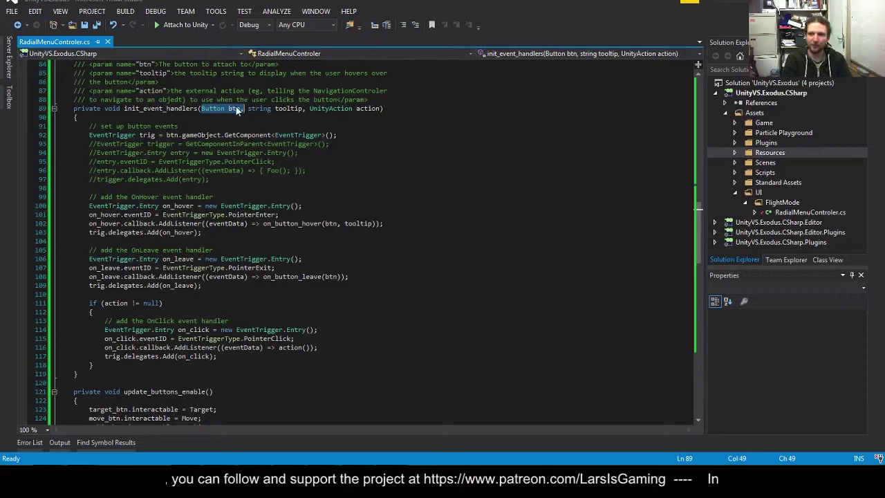
left_click_drag(201, 108, 241, 109)
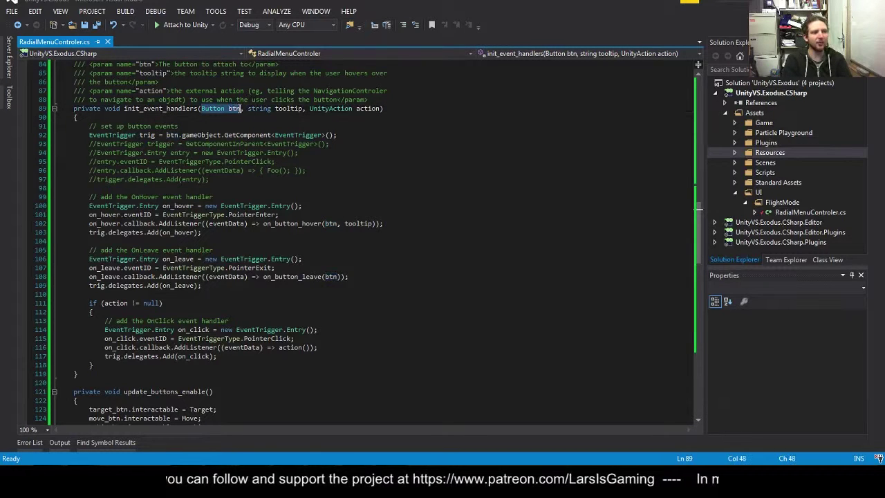
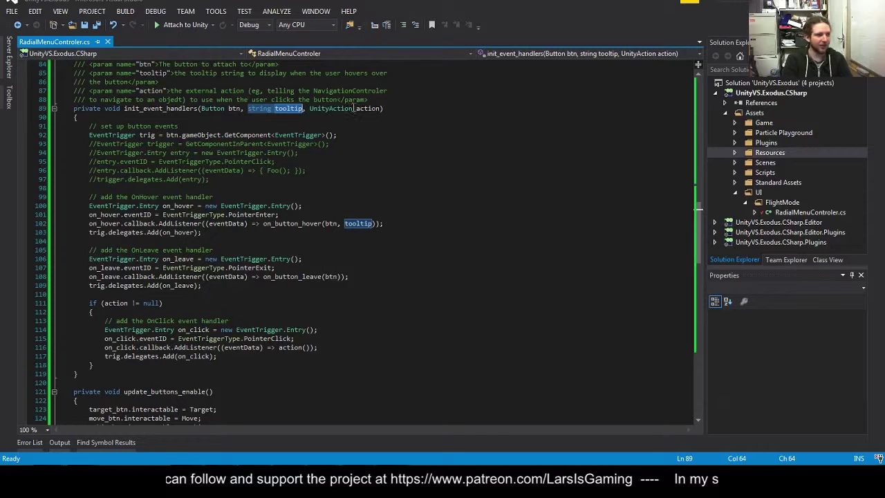
- Highlight the UnityAction action parameter, then select the commented-out EventTrigger lines below it
mouse_move(310, 109)
left_mouse_down()
mouse_move(366, 108)
mouse_move(357, 109)
left_mouse_up()
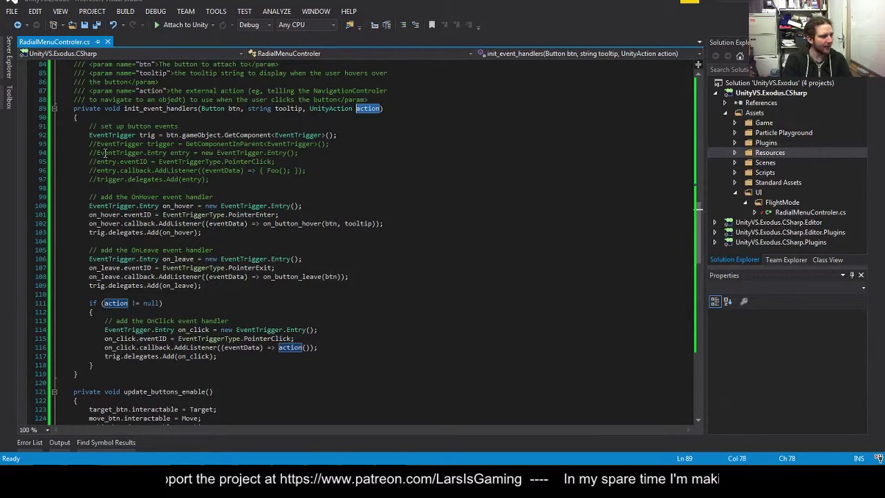
left_click_drag(89, 144, 209, 180)
- Delete the commented-out trigger lines and the leftover blank lines below line 92
key("Delete")
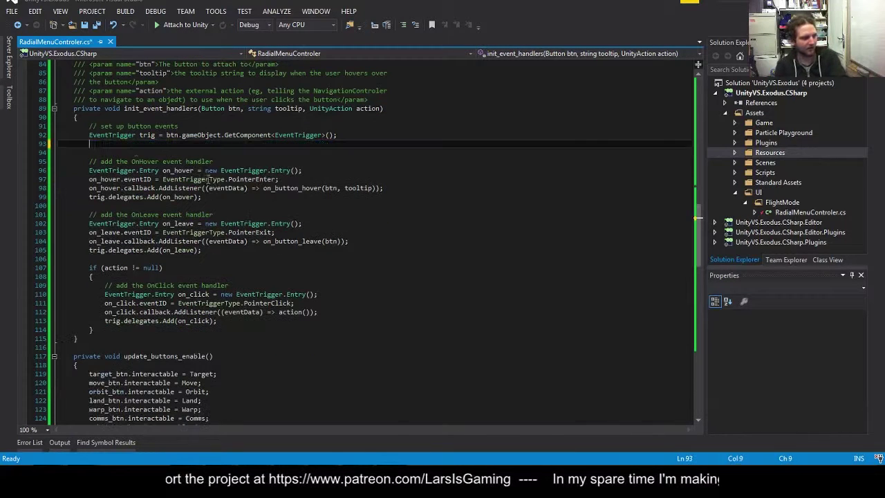
left_click_drag(90, 143, 98, 150)
key("Delete")
key("Return")
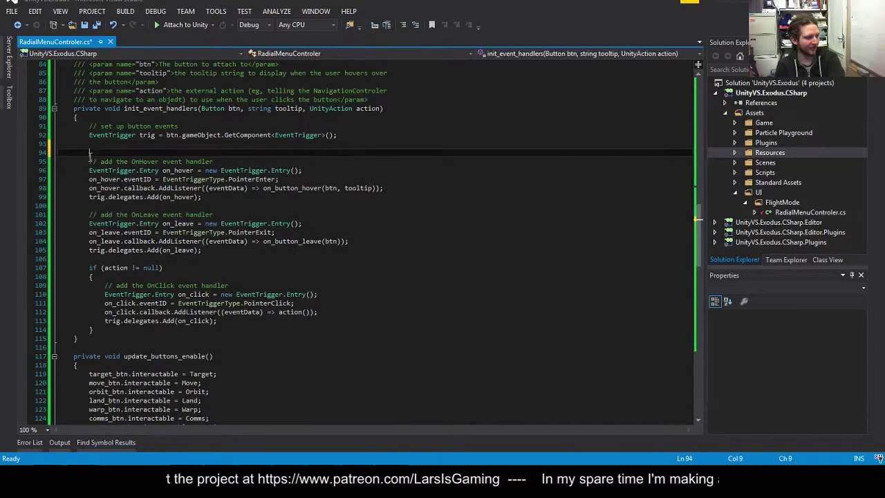
key("Up")
key("BackSpace")
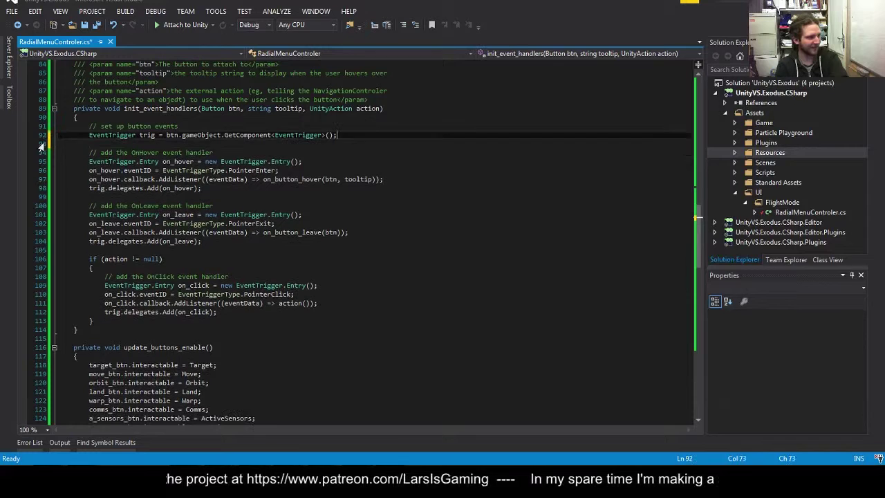
- Review the set-up comment and EventTrigger lookup lines, then switch to the Unity editor
left_click(132, 143)
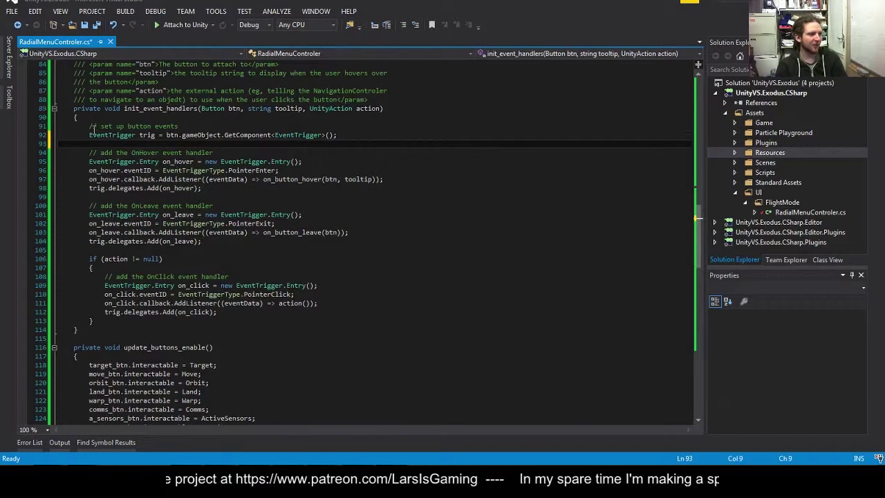
left_click_drag(90, 128, 223, 142)
key("Up")
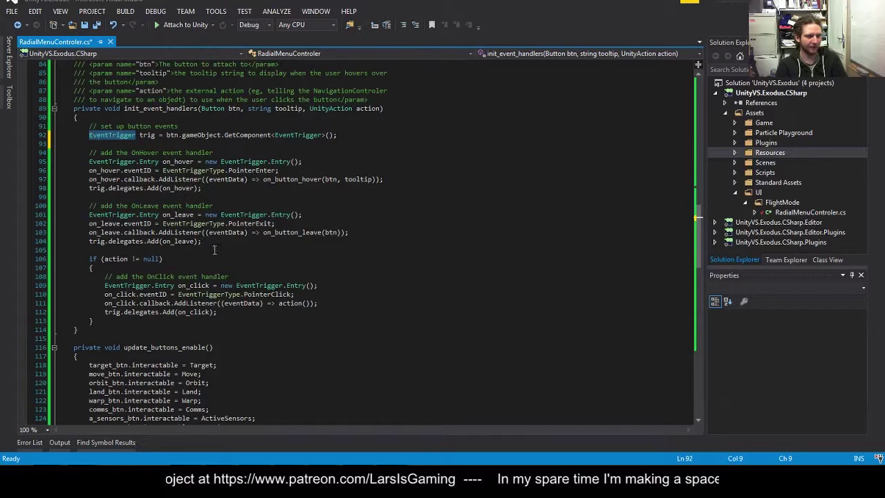
key("alt+Tab")
- Inspect Event Triggers on Button_target, Button_move, Button_orbit and Button_a_sensors, then return to Visual Studio
left_click(487, 108)
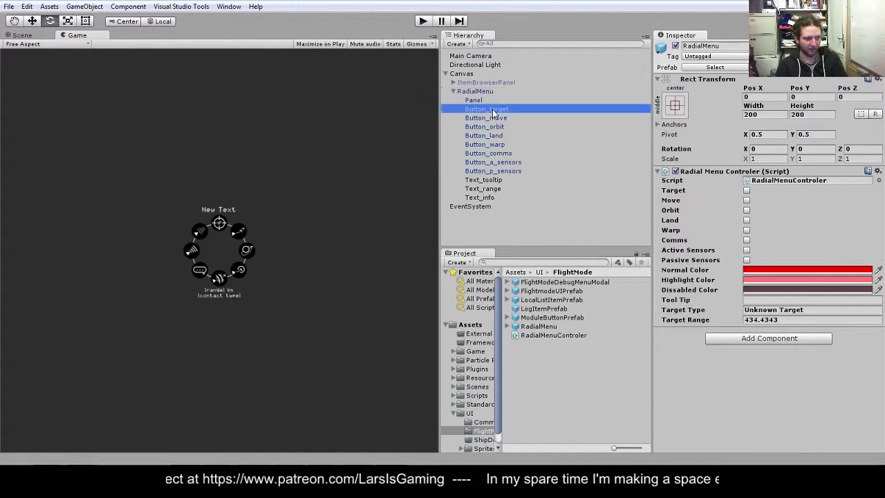
scroll(710, 228, "down", 3)
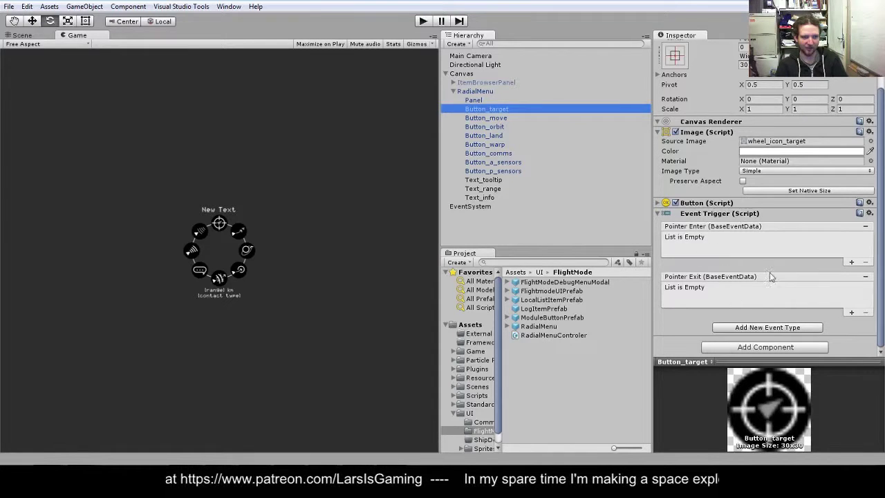
left_click(496, 119)
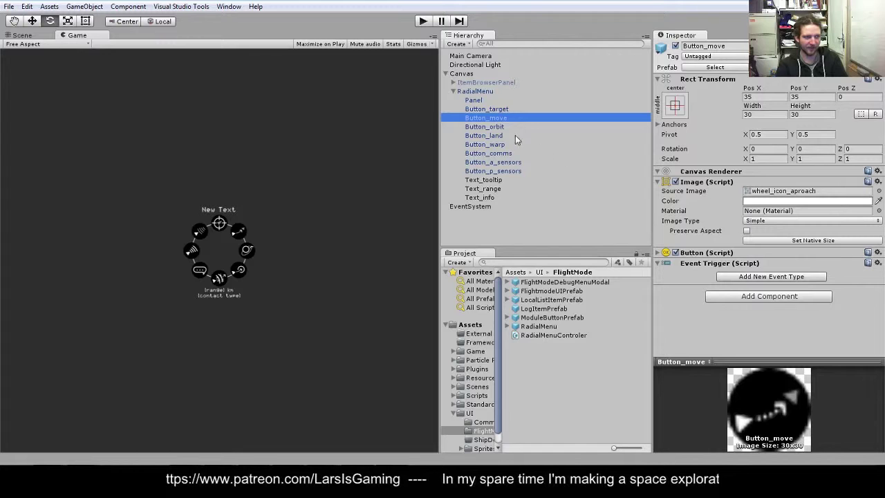
left_click(495, 127)
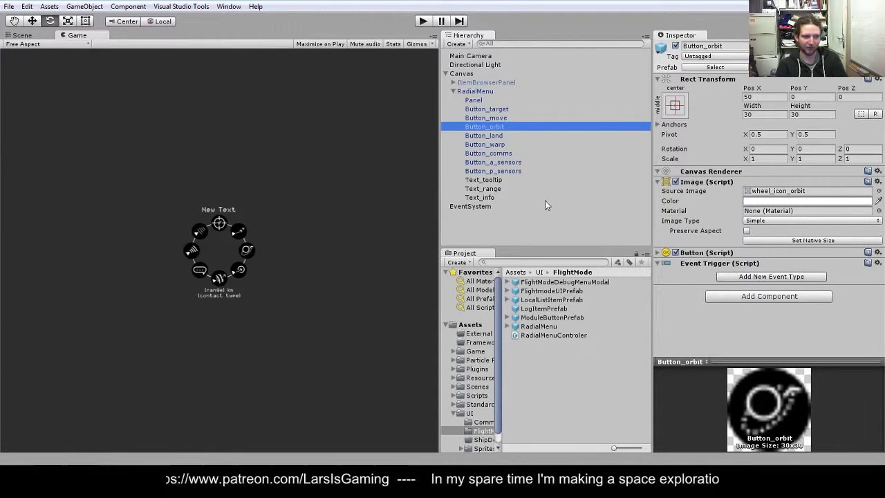
left_click(545, 180)
left_click(553, 162)
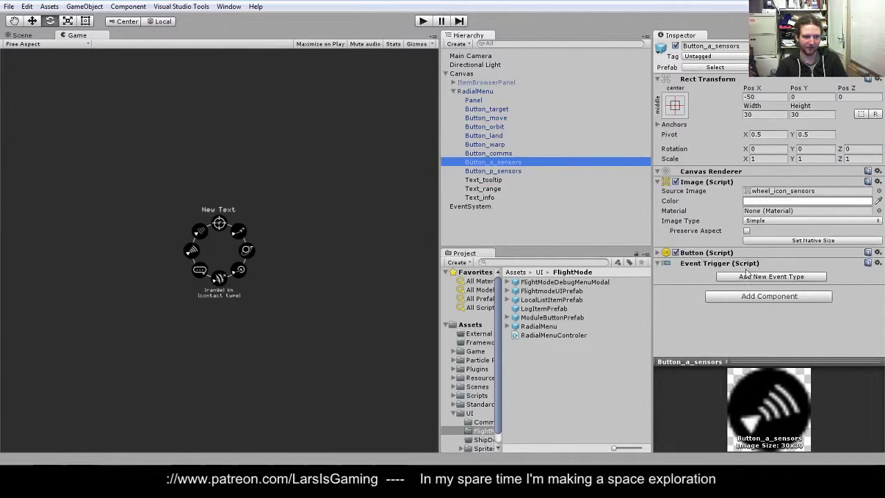
key("alt+Tab")
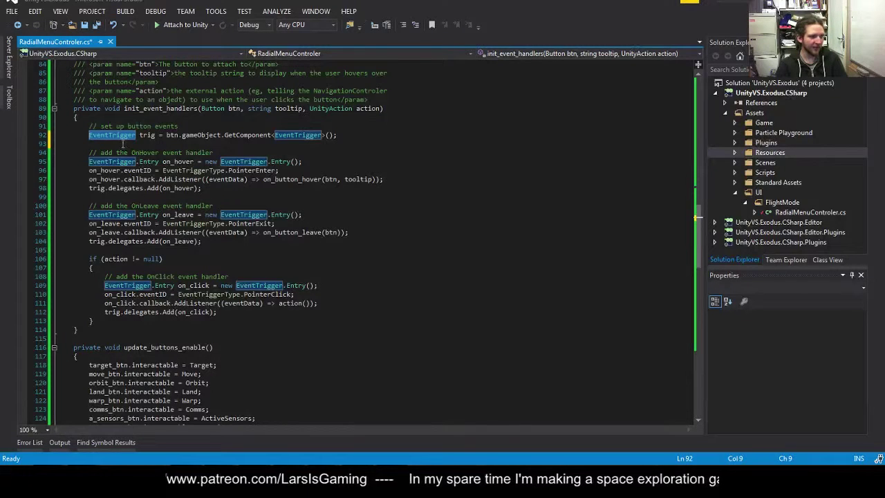
left_click_drag(88, 135, 156, 135)
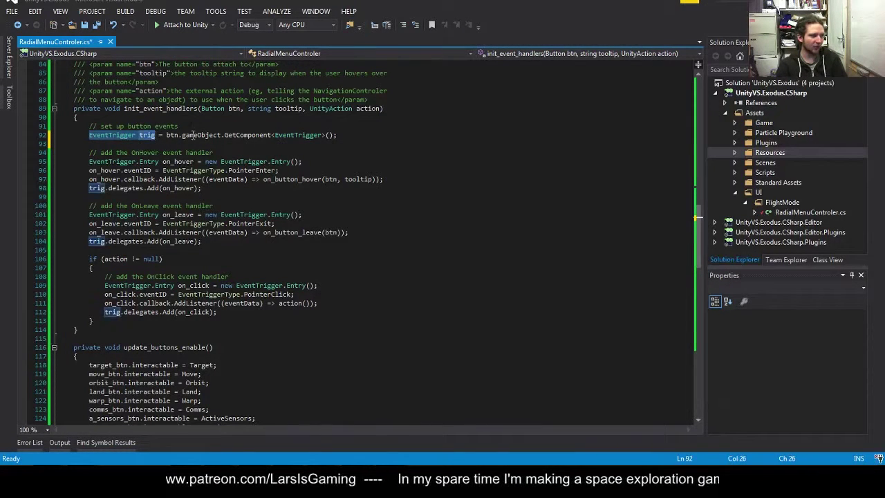
left_click(188, 135)
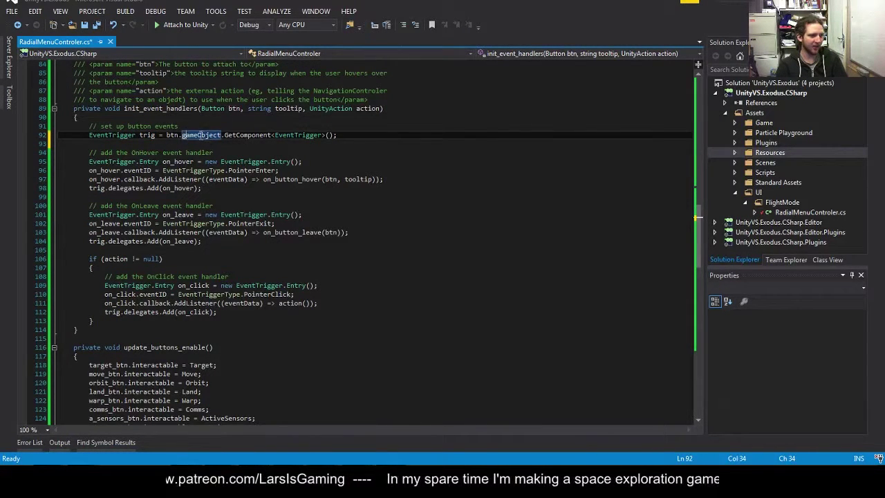
left_click_drag(232, 135, 329, 135)
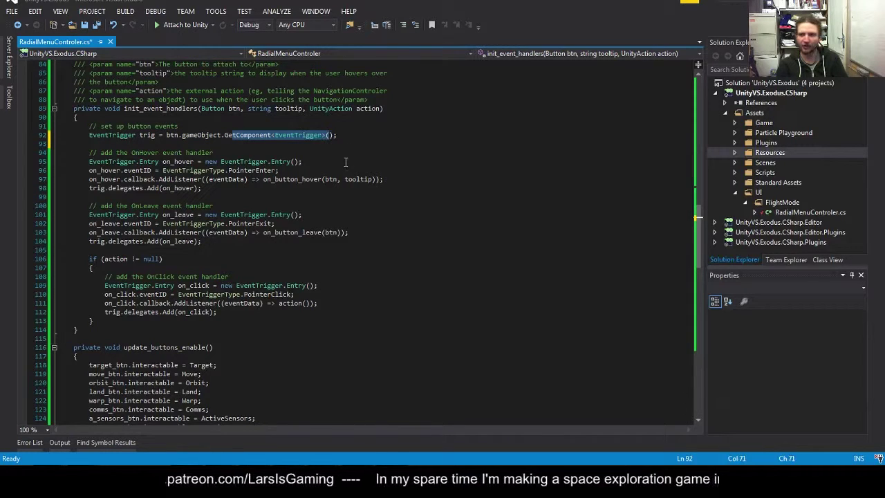
left_click(314, 164)
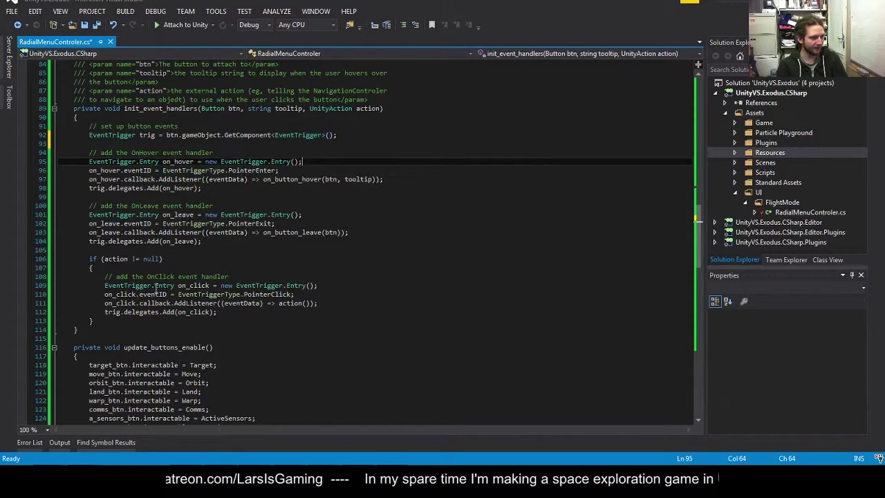
left_click_drag(88, 161, 161, 161)
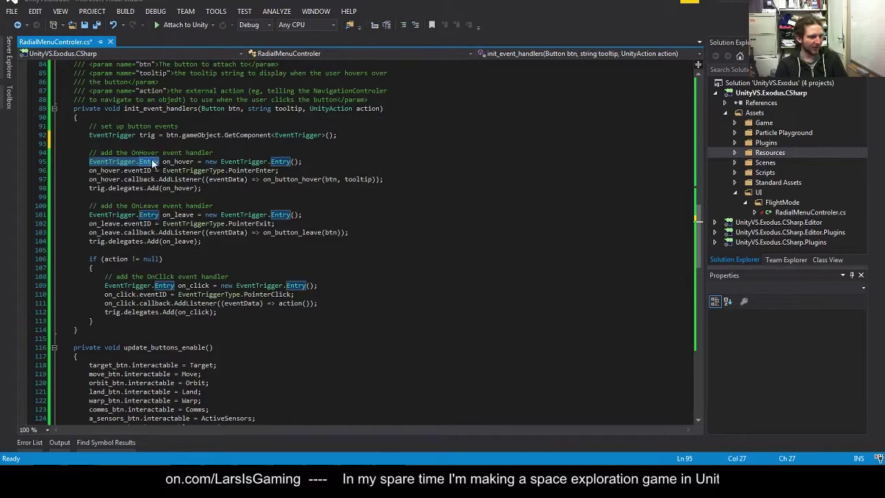
left_click(113, 161)
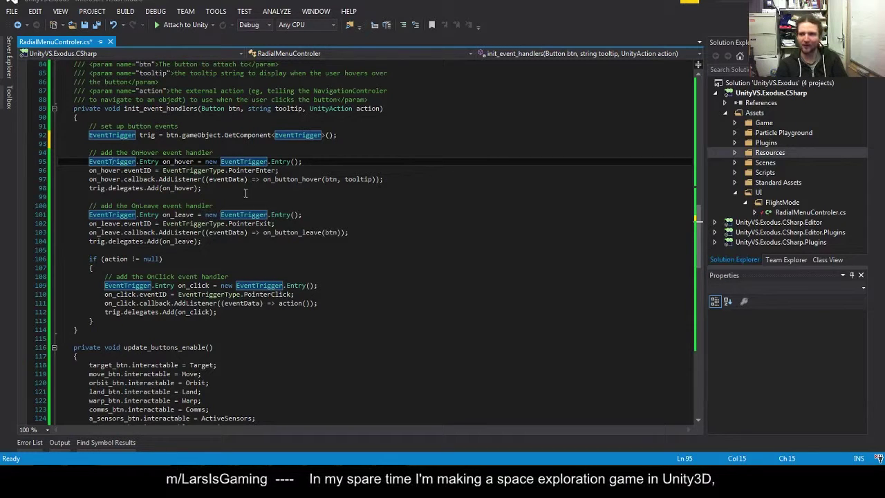
left_click_drag(206, 189, 110, 188)
left_click(220, 188)
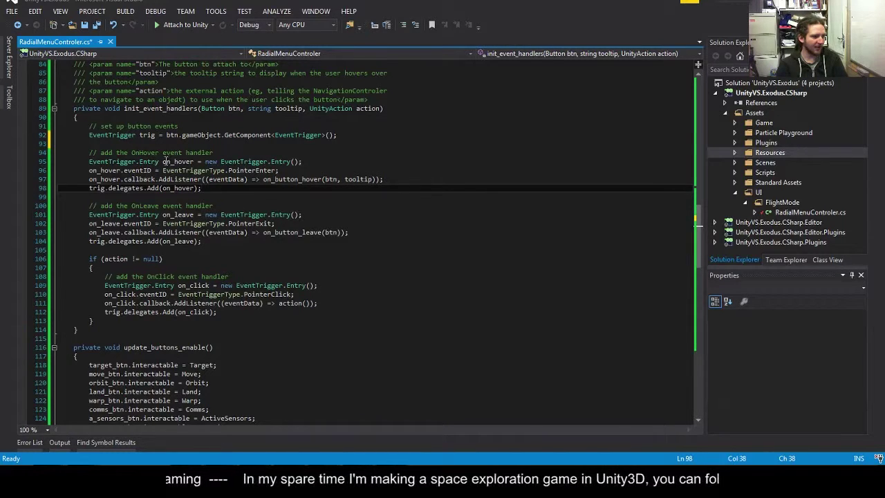
double_click(165, 161)
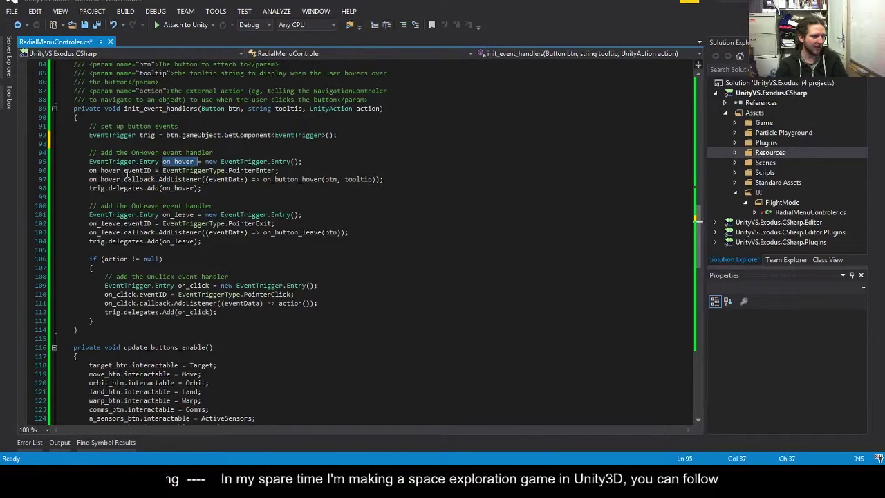
left_click(229, 171)
left_click_drag(229, 170, 277, 170)
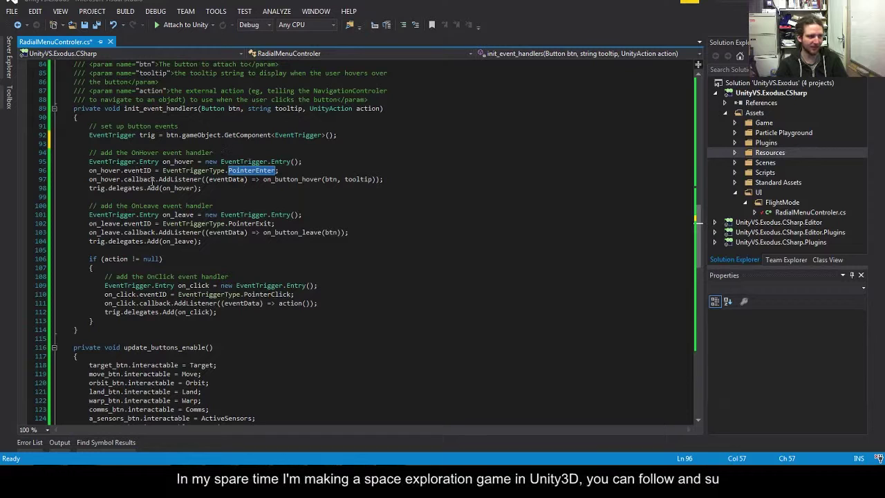
left_click(147, 179)
double_click(103, 180)
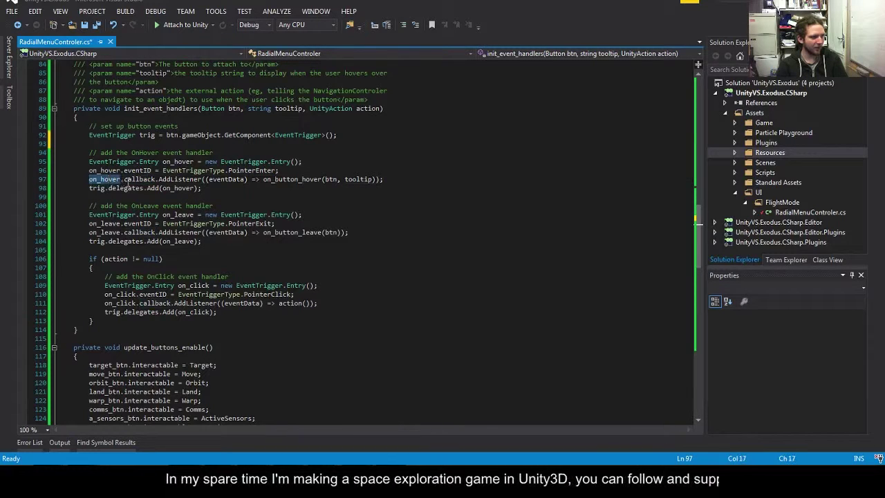
double_click(142, 179)
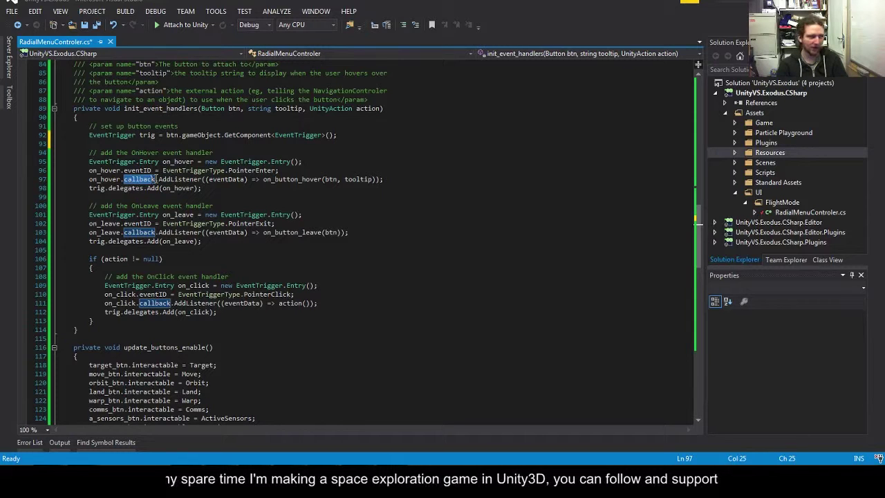
left_click_drag(158, 180, 247, 180)
left_click(251, 195)
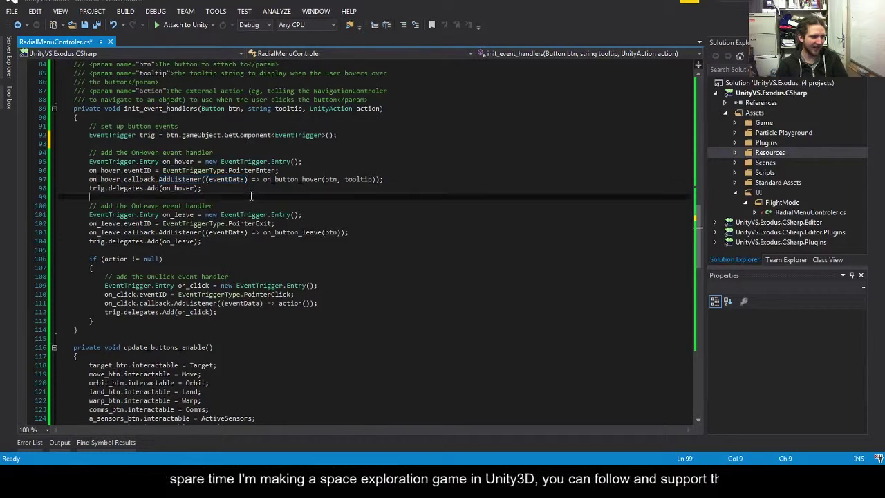
double_click(265, 179)
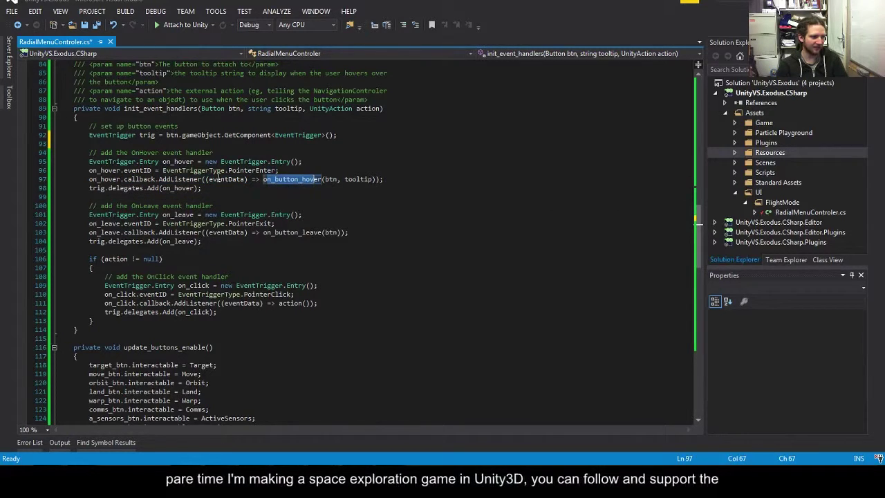
left_click_drag(263, 179, 376, 179)
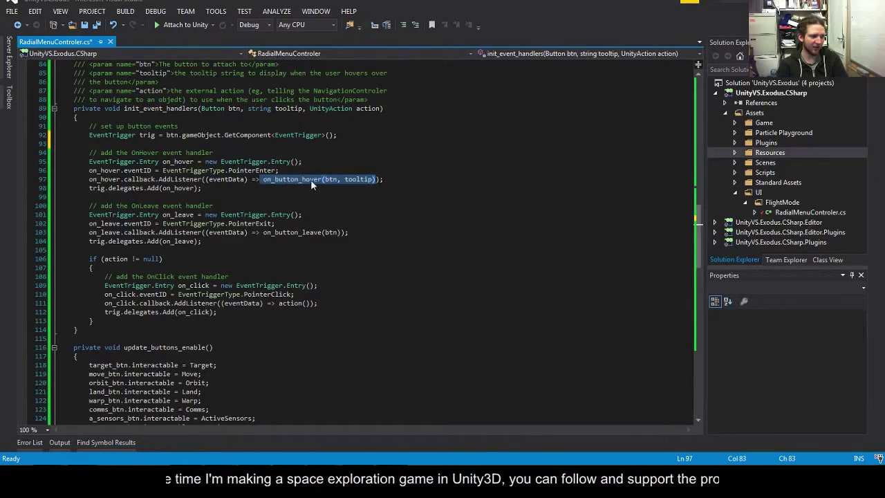
left_click(323, 180)
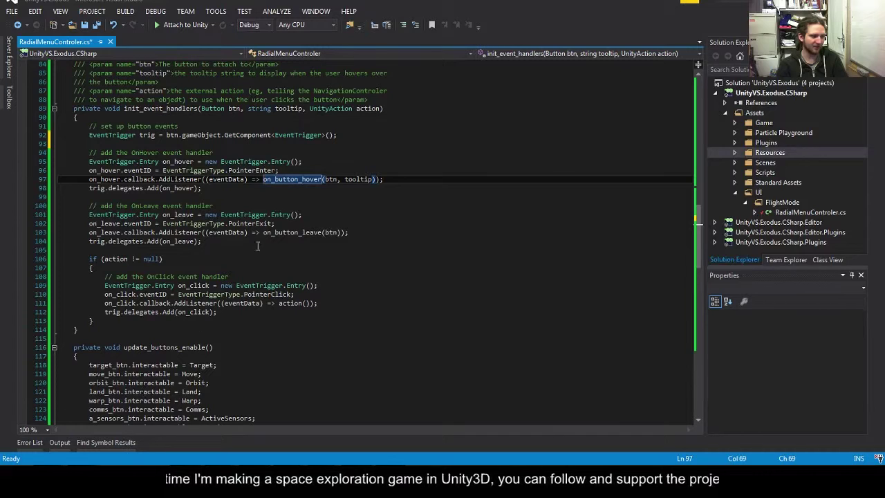
key("Right")
key("Right")
key("Right")
key("Right")
key("Right")
key("Right")
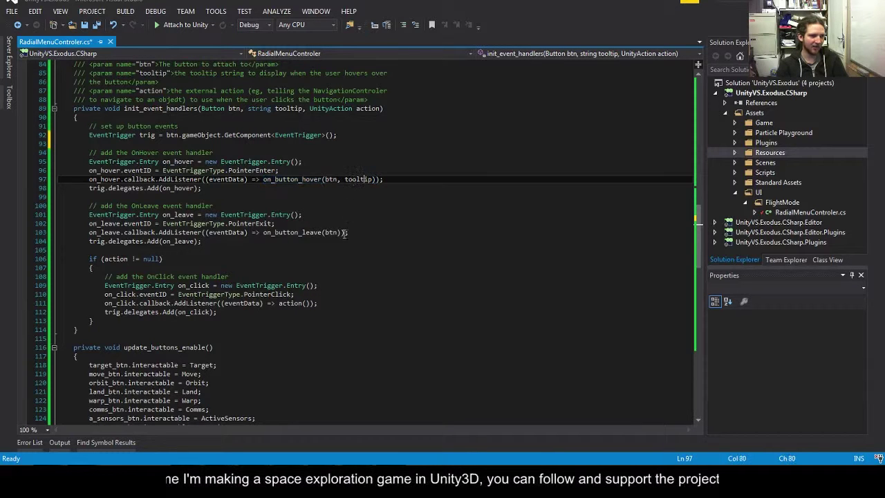
left_click_drag(87, 206, 292, 245)
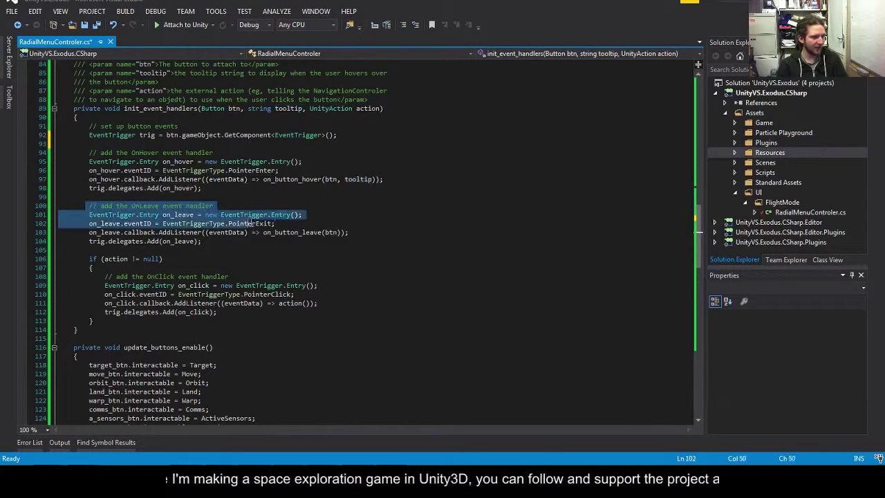
left_click(237, 223)
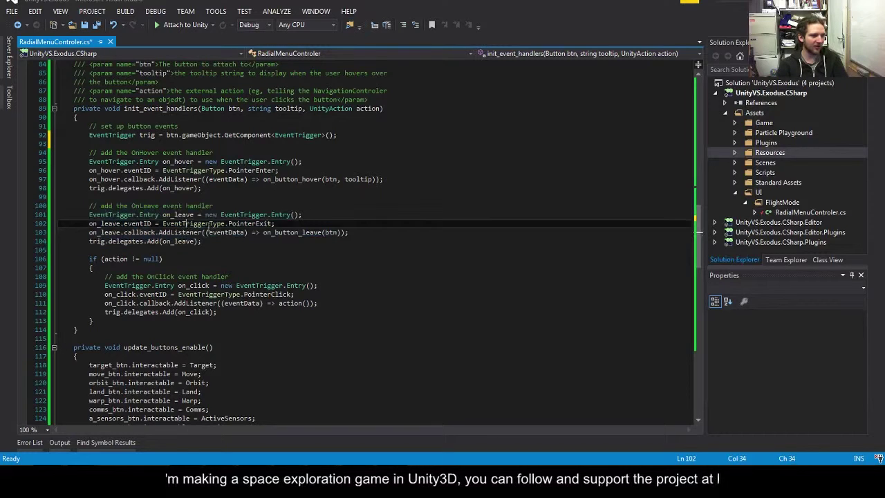
double_click(235, 225)
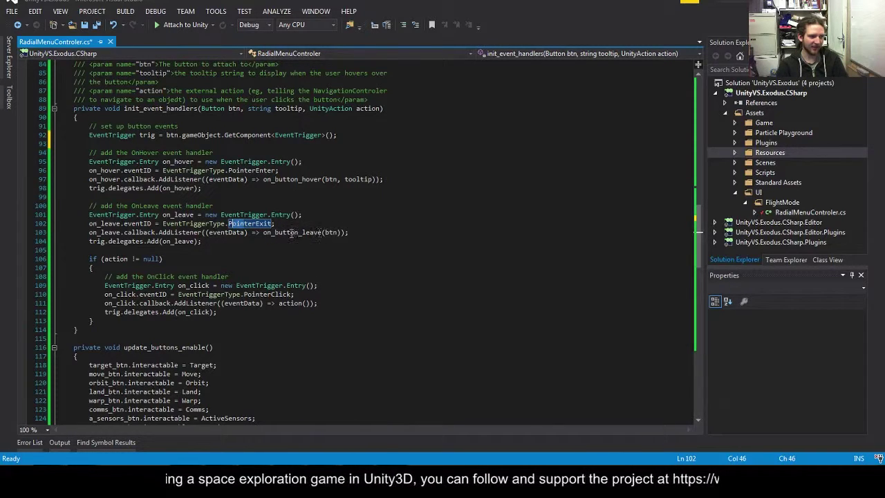
double_click(273, 232)
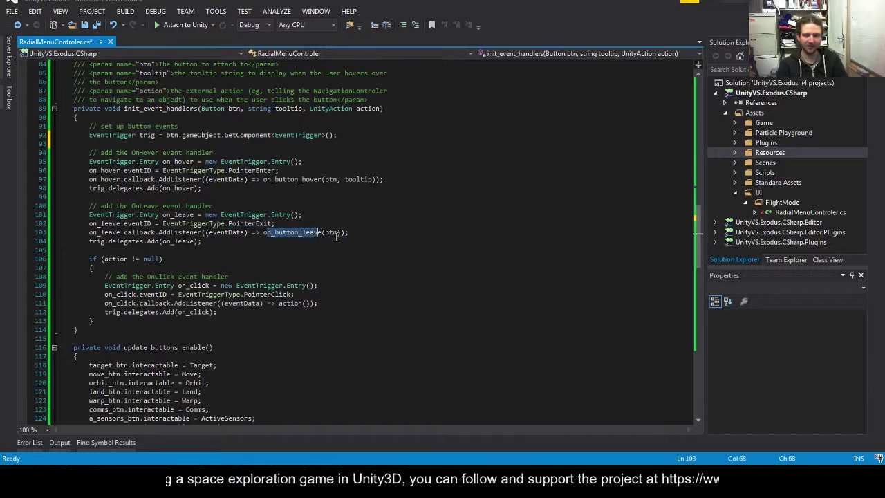
left_click_drag(89, 188, 212, 190)
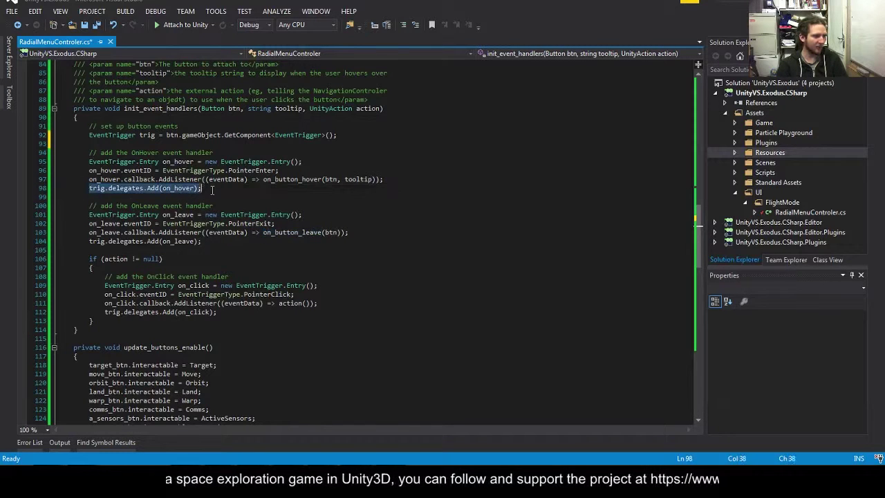
left_click(94, 190)
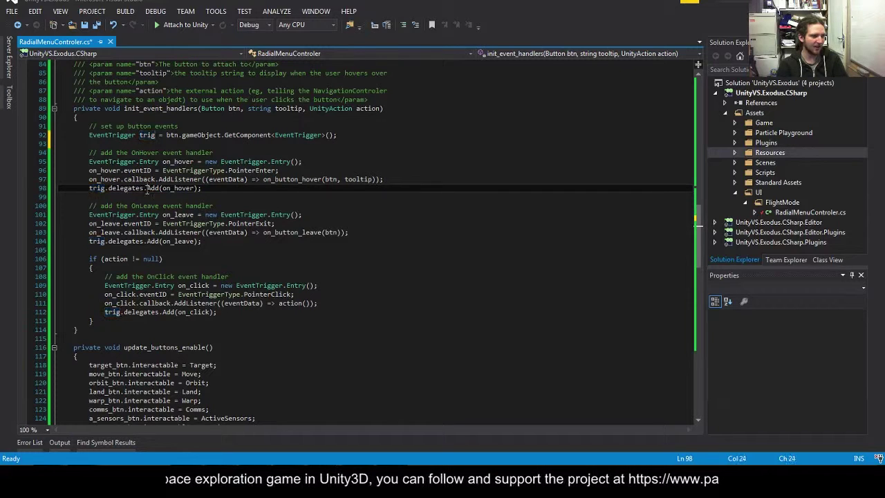
left_click_drag(147, 188, 203, 188)
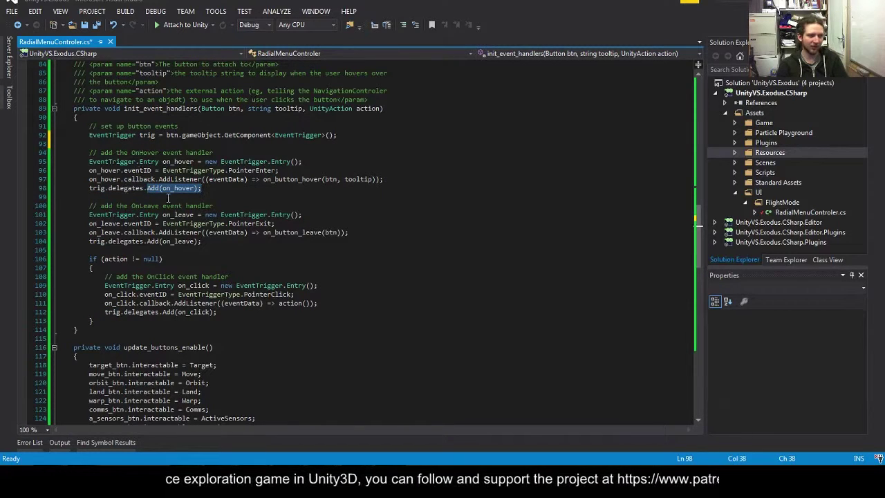
left_click_drag(88, 258, 135, 318)
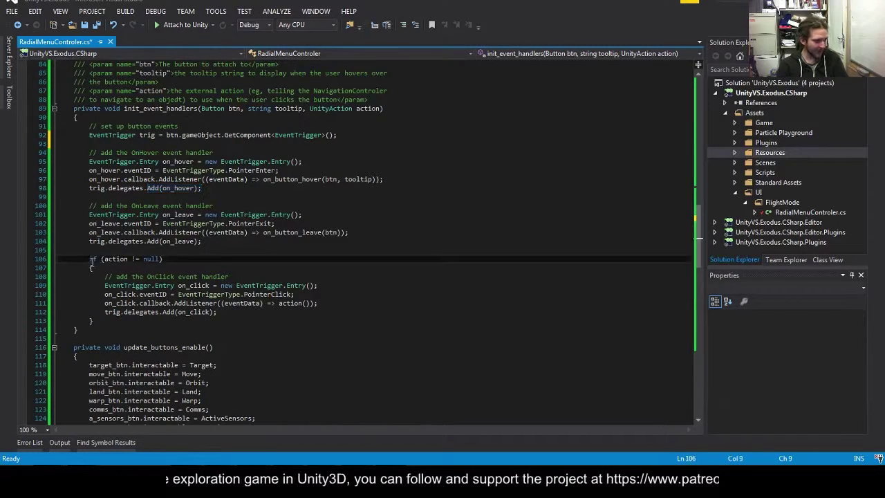
scroll(126, 289, "down", 1)
- Review the init_event_handlers calls in Start() and return to the handler code
left_click(127, 259)
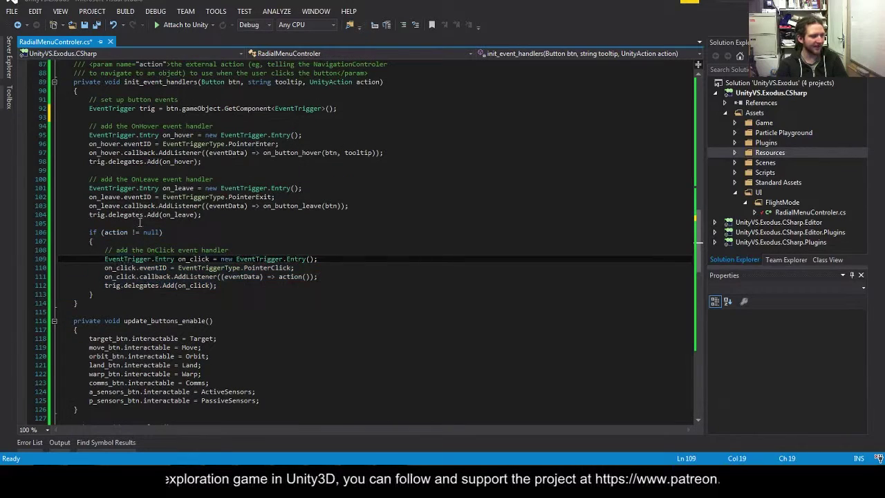
scroll(146, 225, "up", 3)
scroll(146, 225, "up", 8)
scroll(173, 252, "up", 7)
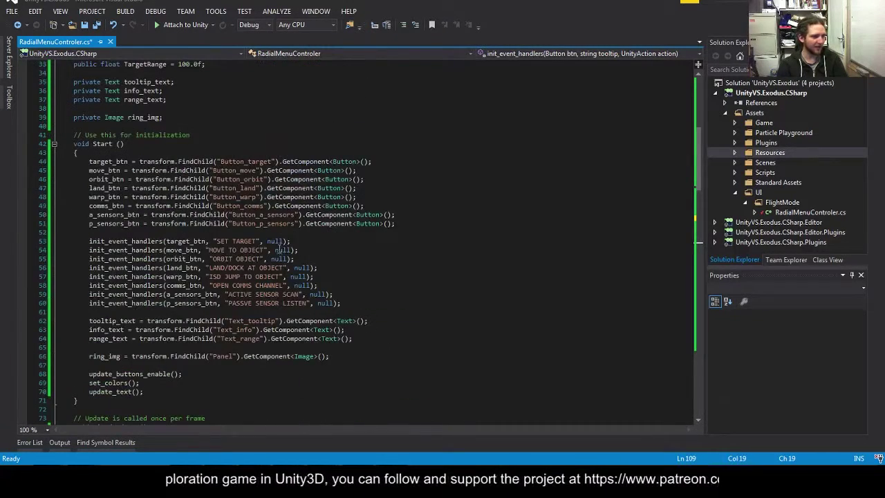
left_click(277, 240)
left_click_drag(58, 241, 342, 302)
left_click(343, 303)
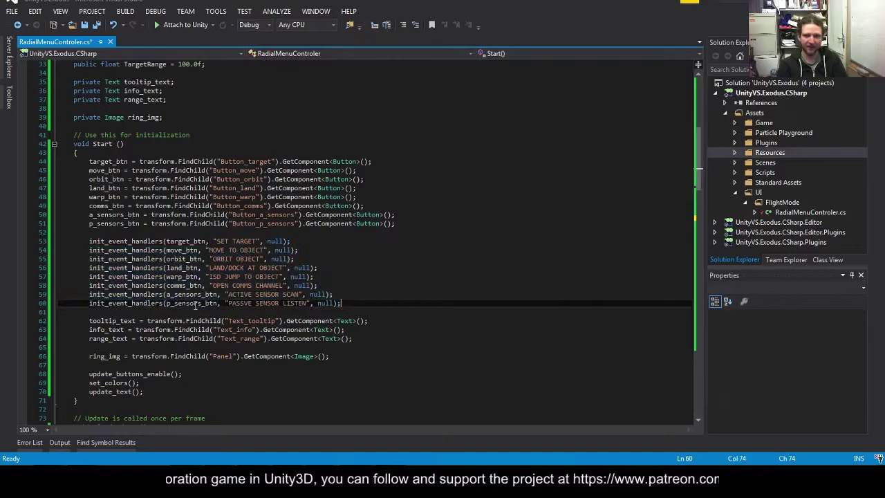
scroll(185, 289, "down", 4)
scroll(185, 285, "down", 4)
scroll(184, 277, "down", 4)
scroll(184, 275, "down", 4)
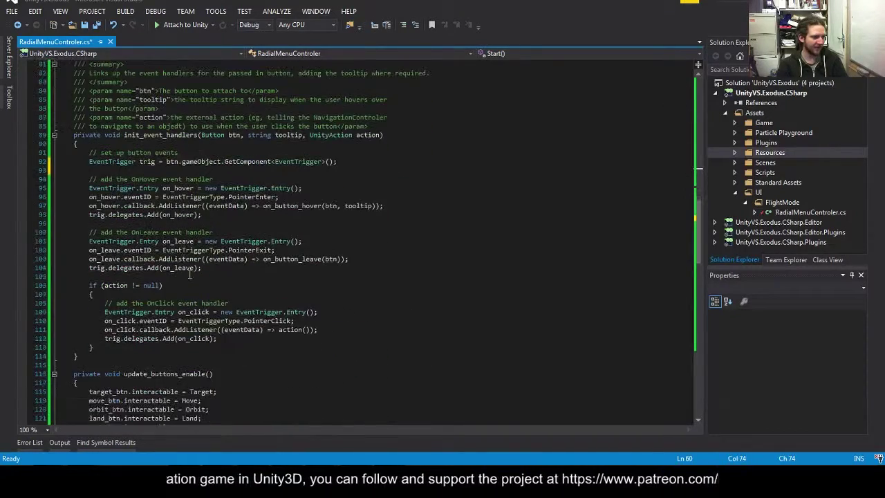
scroll(147, 251, "down", 1)
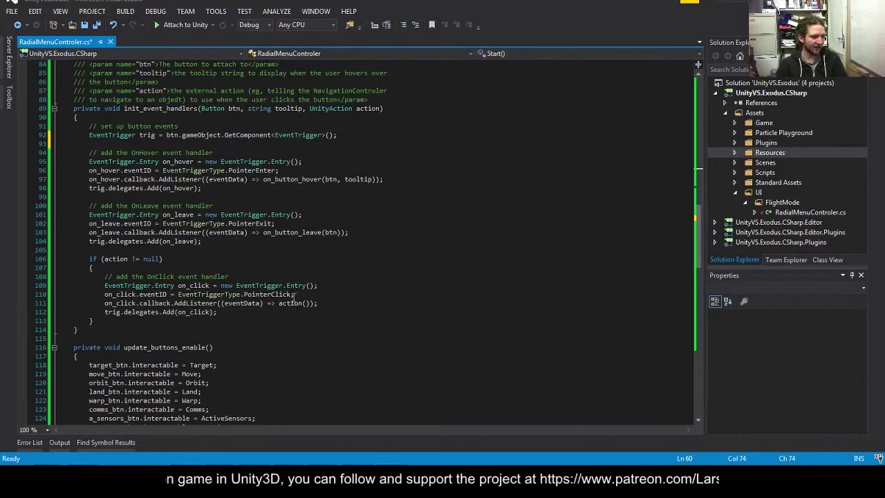
- Walk through the click handler: EventTriggerType.PointerClick, the action lambda, AddListener and on_click delegates
left_click_drag(183, 294, 297, 294)
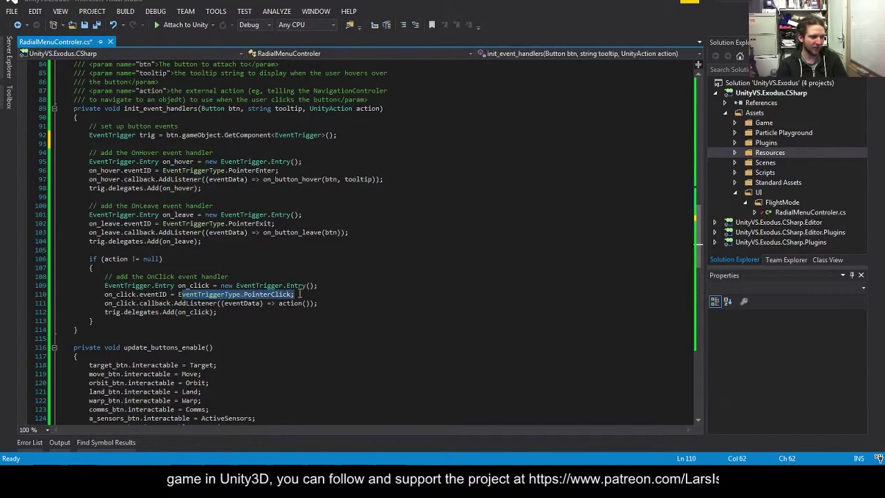
left_click(240, 321)
left_click_drag(224, 305, 302, 305)
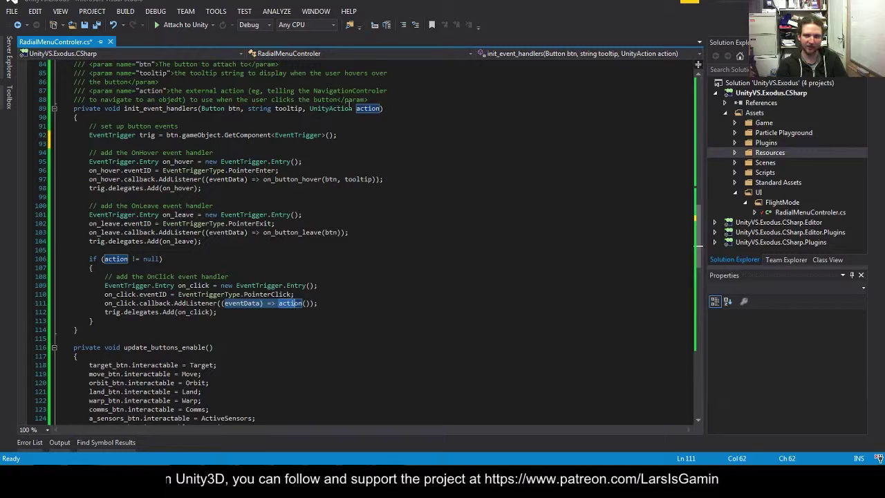
left_click_drag(310, 108, 354, 108)
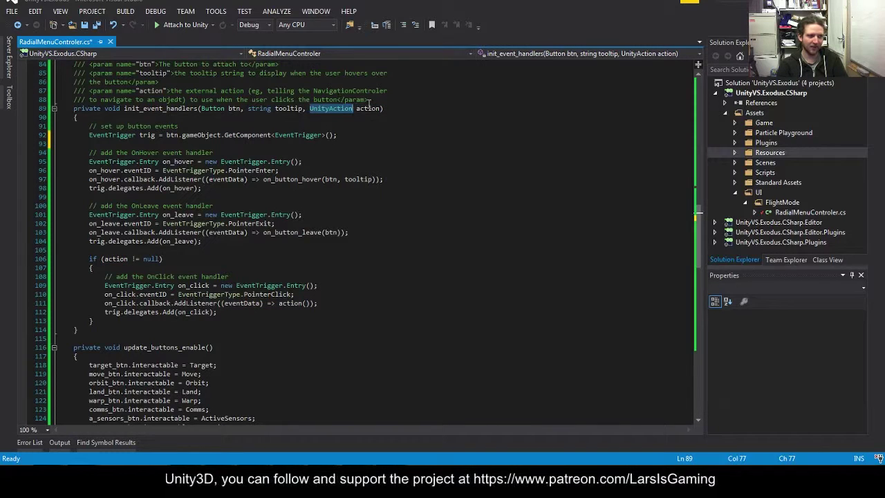
left_click(220, 302)
left_click_drag(106, 312, 219, 312)
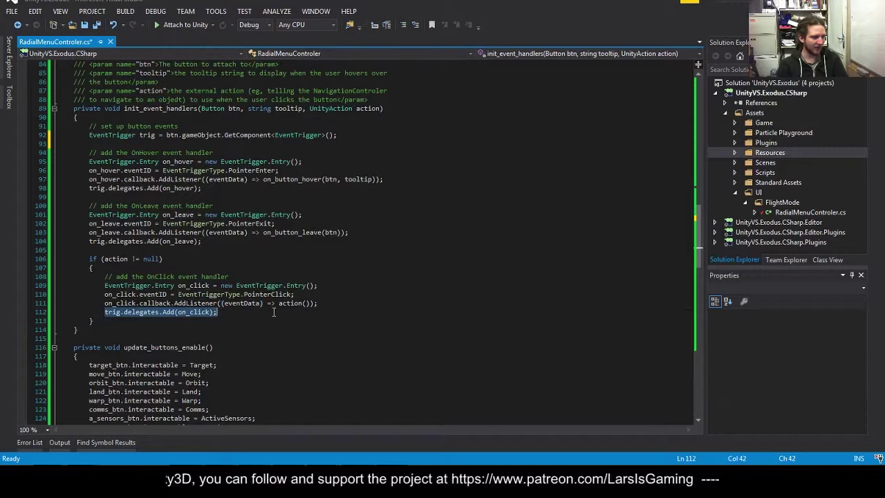
left_click(116, 302)
left_click_drag(116, 303, 318, 303)
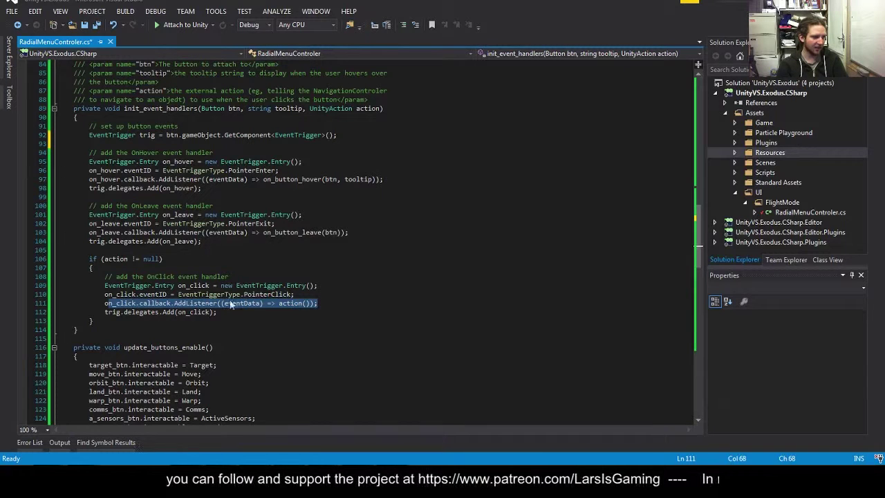
left_click(102, 312)
left_click(233, 313)
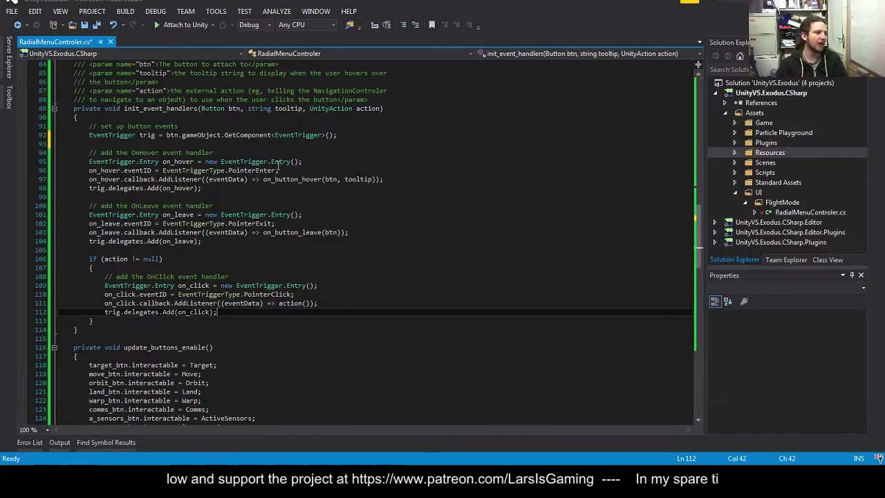
- Add a new line at the top of init_event_handlers and begin typing 'v'
left_click(156, 122)
key("Return")
key("Return")
key("Up")
type("v")
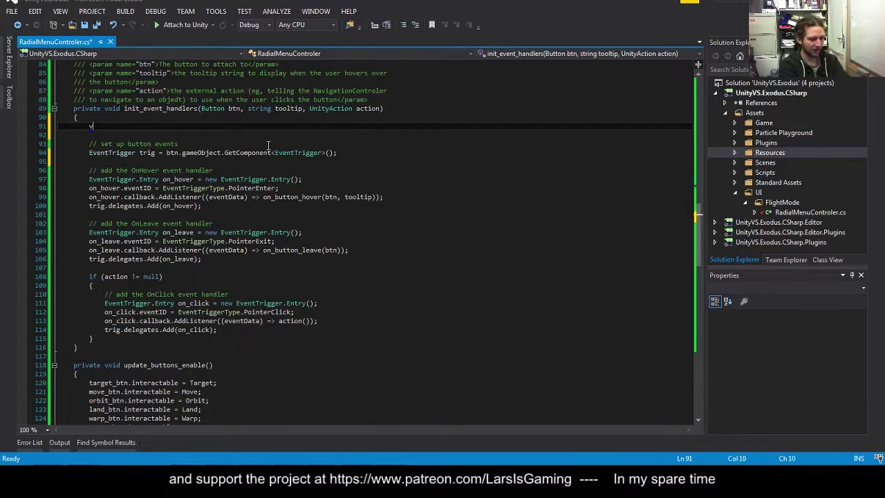
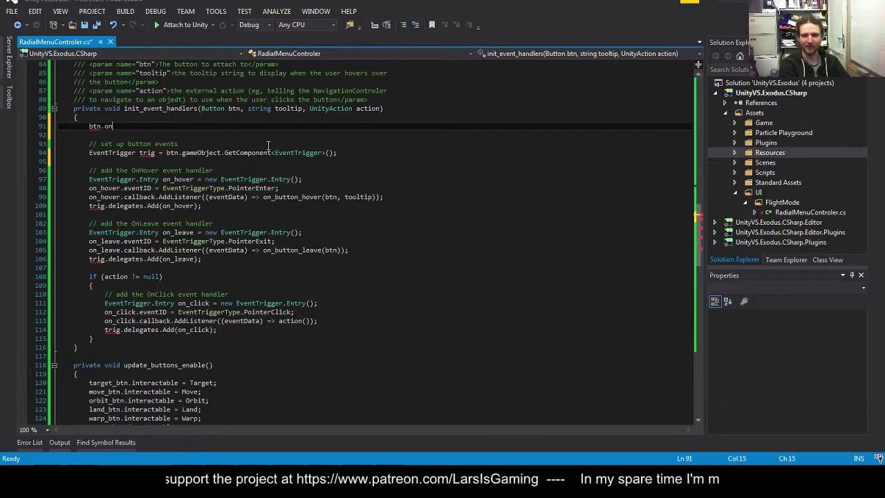
- Delete the unfinished btn.on line and the blank line after it from init_event_handlers, then save RadialMenuControler.cs
key("Up")
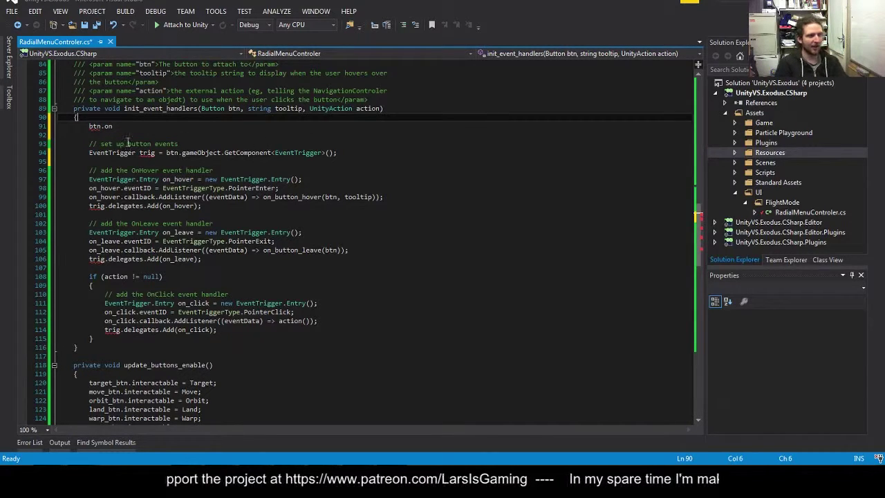
triple_click(90, 126)
key("Delete")
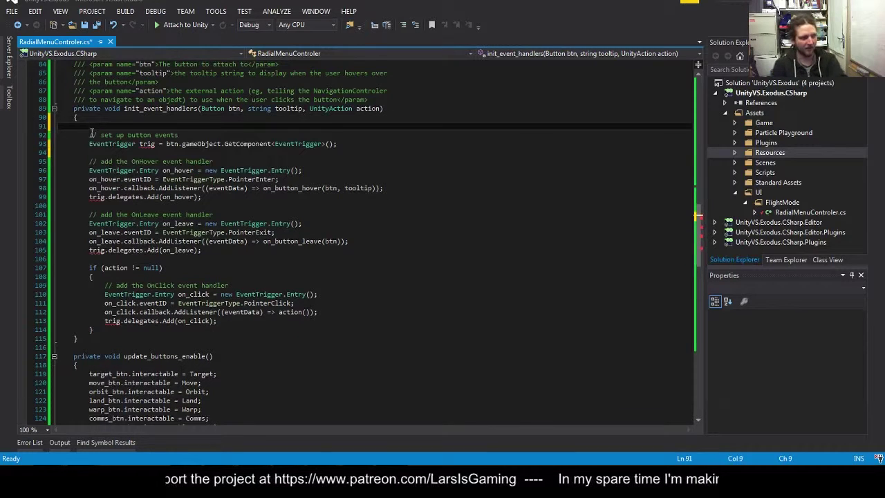
left_click_drag(88, 126, 52, 131)
key("BackSpace")
key("BackSpace")
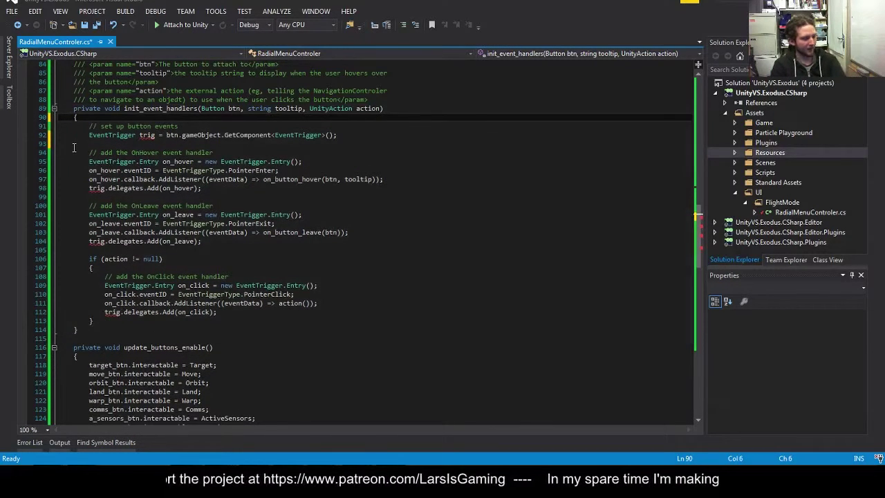
key("ctrl+s")
- Review the remaining controller methods down to the end of the file, including update_text
scroll(262, 279, "down", 9)
scroll(262, 279, "down", 4)
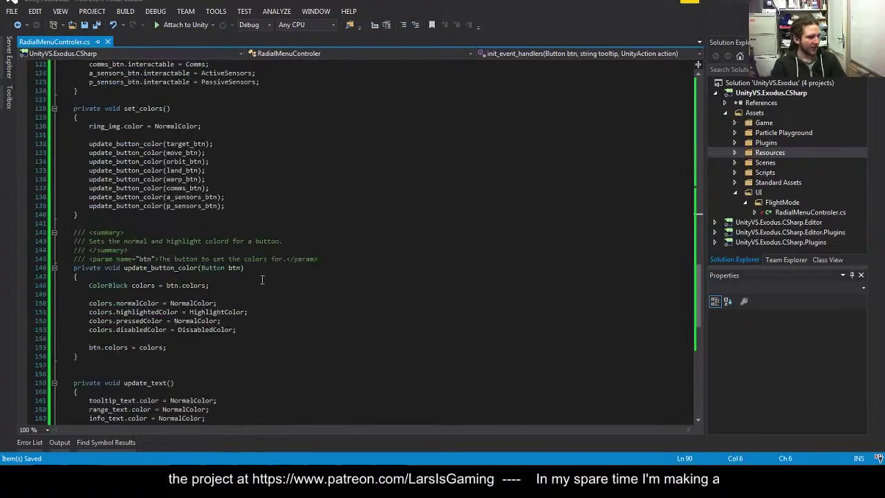
scroll(262, 279, "down", 2)
scroll(262, 279, "up", 1)
scroll(160, 189, "down", 2)
scroll(166, 159, "down", 5)
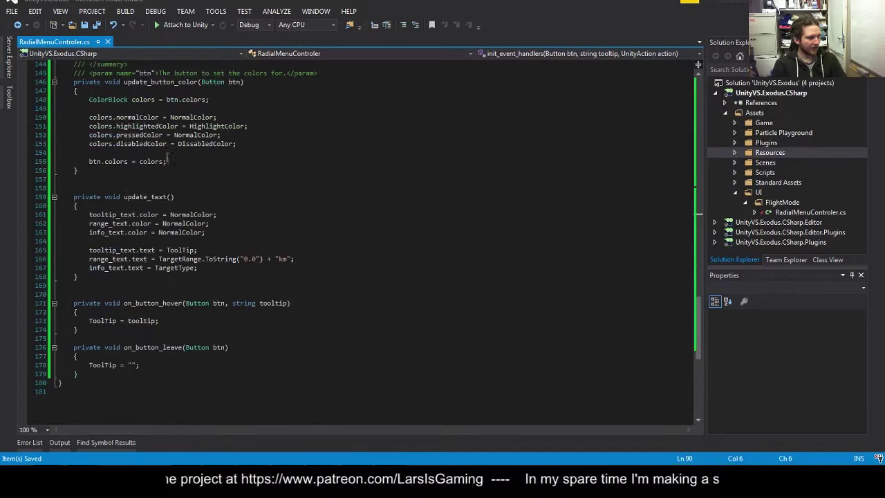
mouse_move(69, 72)
left_mouse_down()
mouse_move(214, 391)
mouse_move(253, 277)
left_mouse_up()
left_click(253, 205)
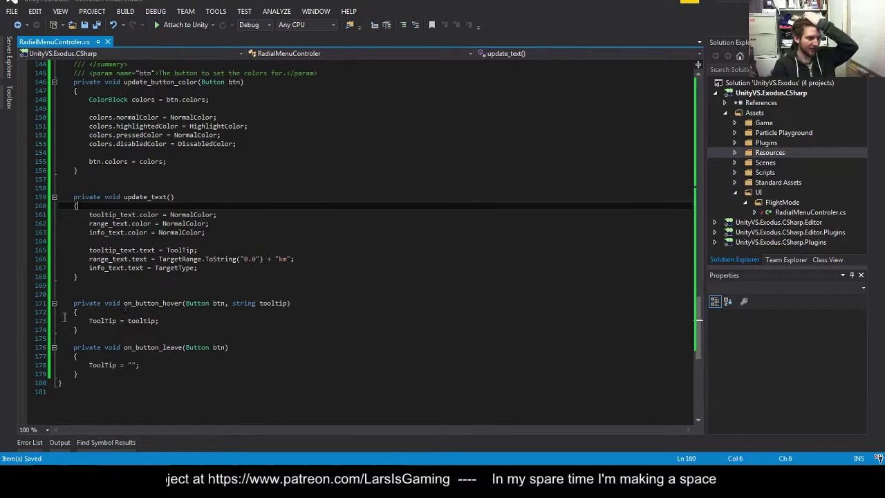
- Inspect the on_button_hover and on_button_leave methods, then return to the Unity editor's RadialMenu scene
left_click_drag(63, 316, 64, 302)
mouse_move(83, 347)
left_mouse_down()
mouse_move(102, 347)
mouse_move(82, 367)
left_mouse_up()
left_click(97, 374)
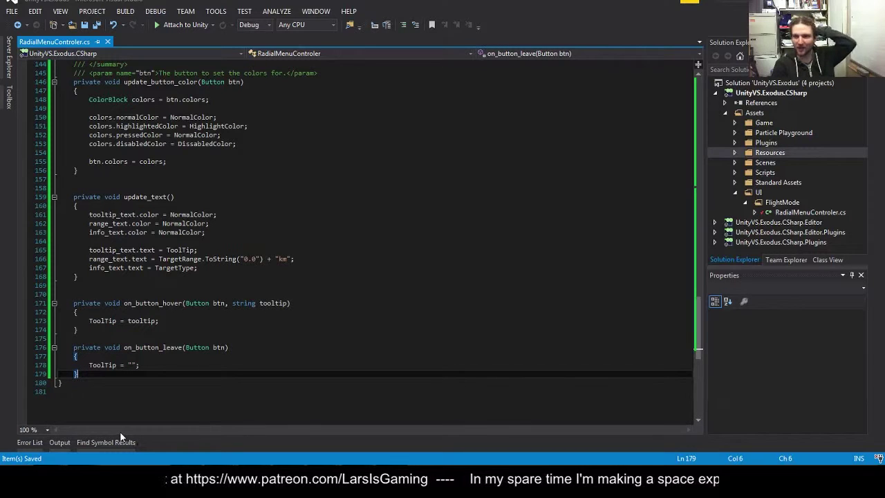
key("Up")
key("Up")
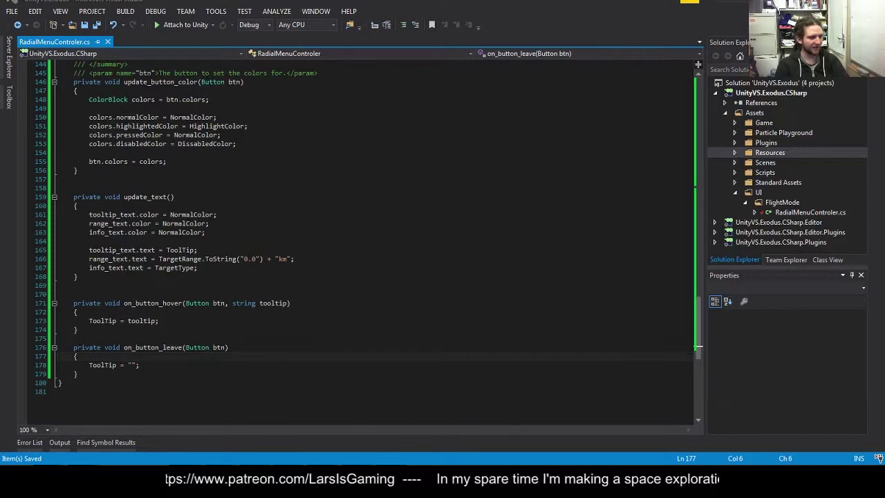
key("alt+Tab")
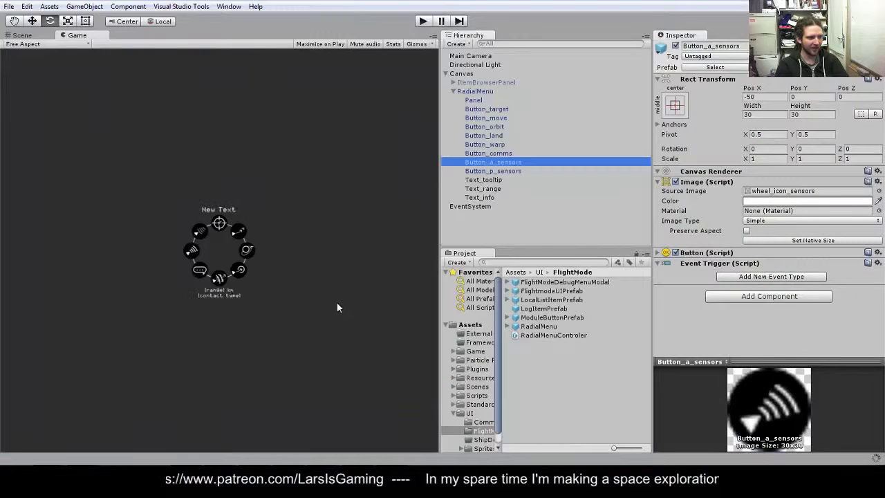